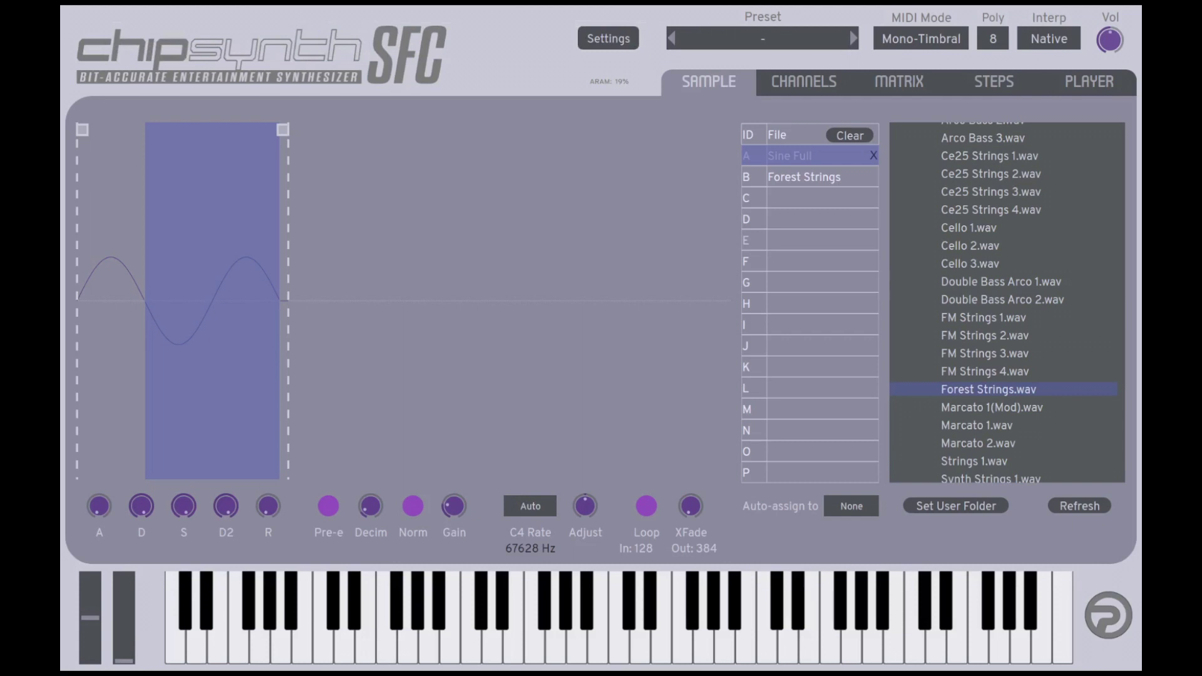
{"action": "left_click", "coordinate": [801, 83]}
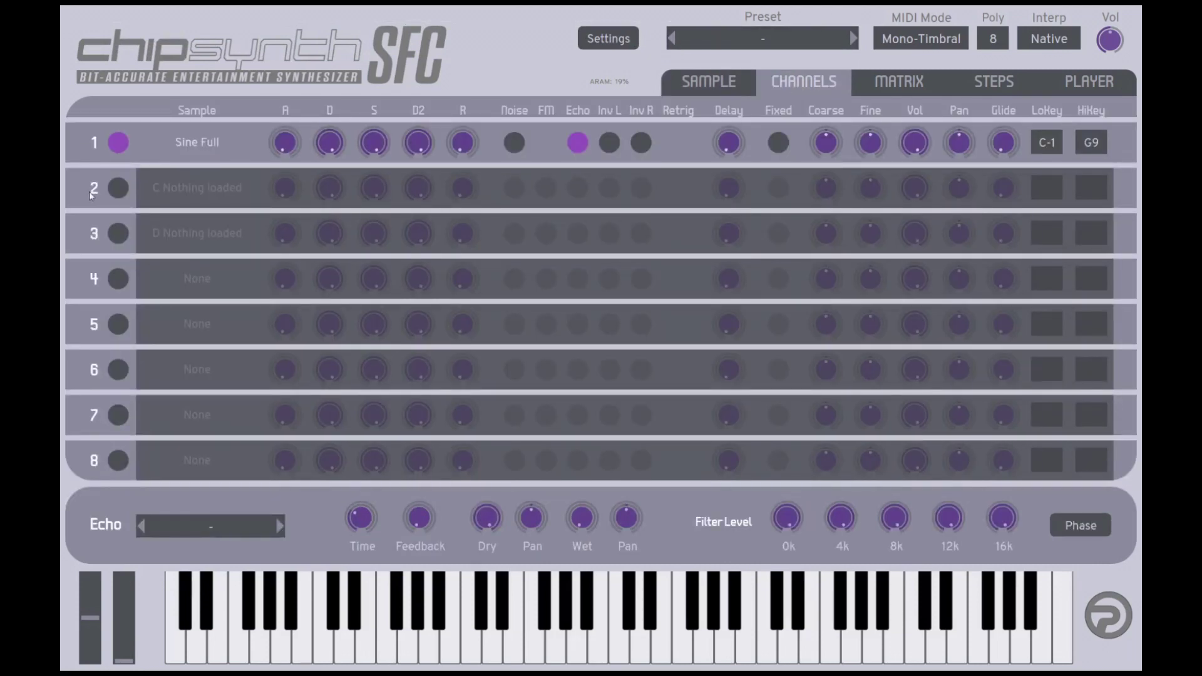
{"action": "left_click", "coordinate": [121, 196]}
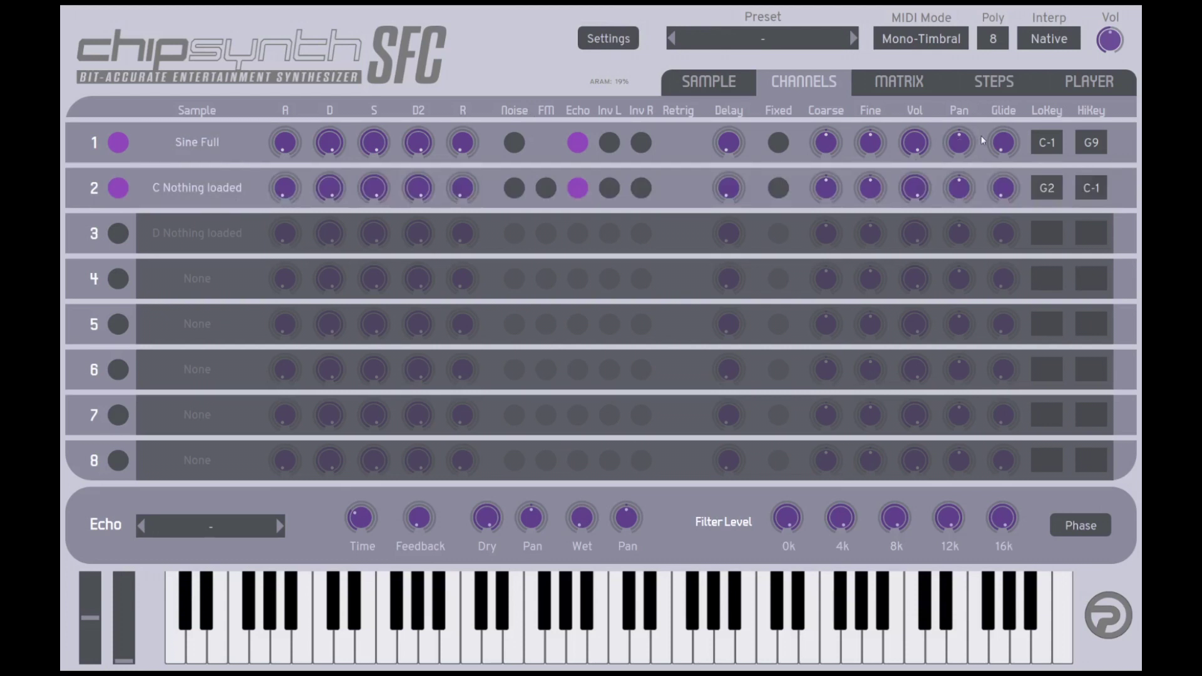
{"action": "mouse_move", "coordinate": [907, 144]}
{"action": "left_click", "coordinate": [724, 84]}
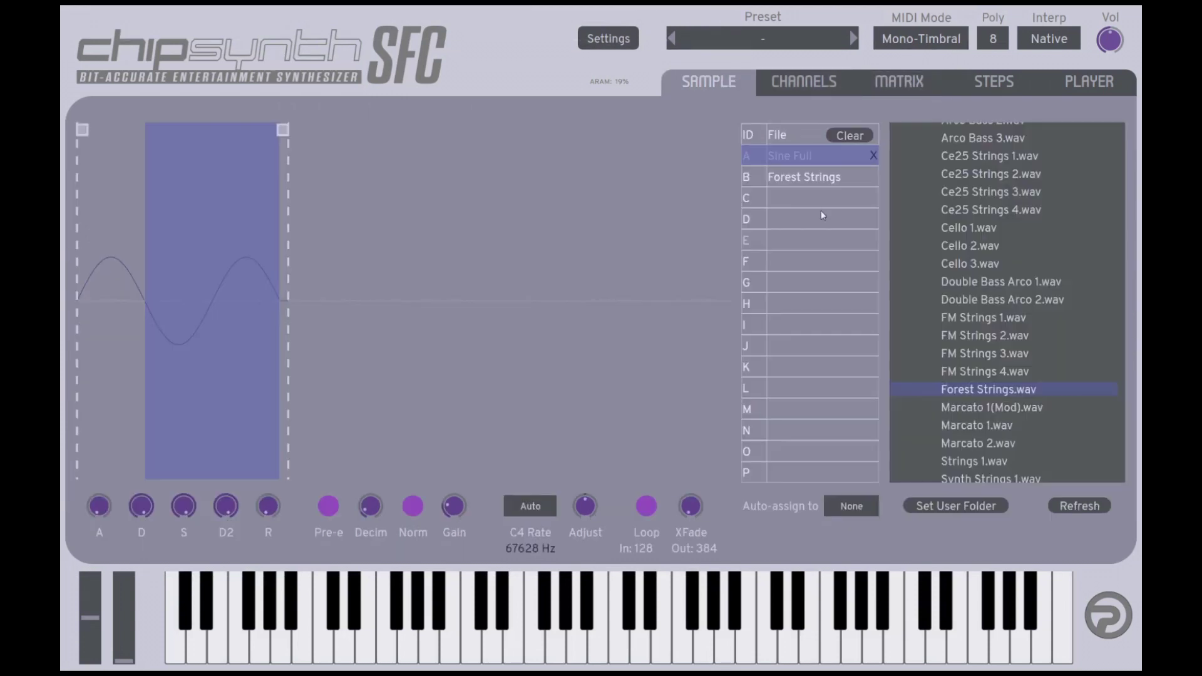
{"action": "left_click", "coordinate": [830, 182]}
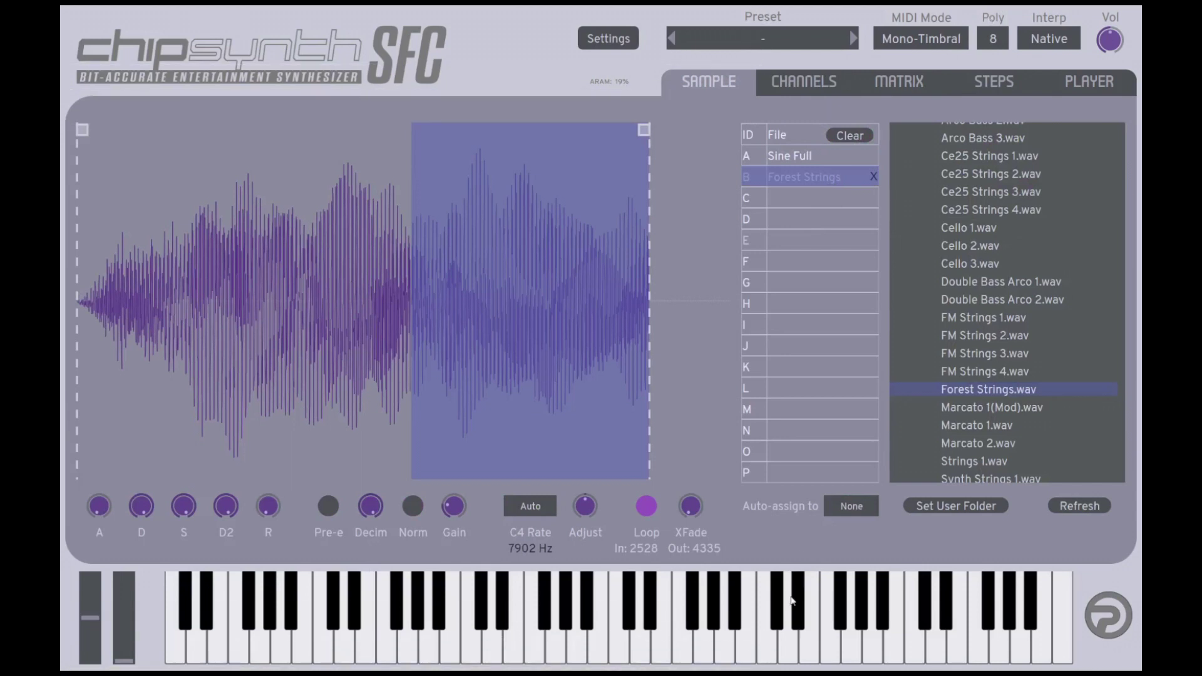
{"action": "left_click", "coordinate": [806, 94]}
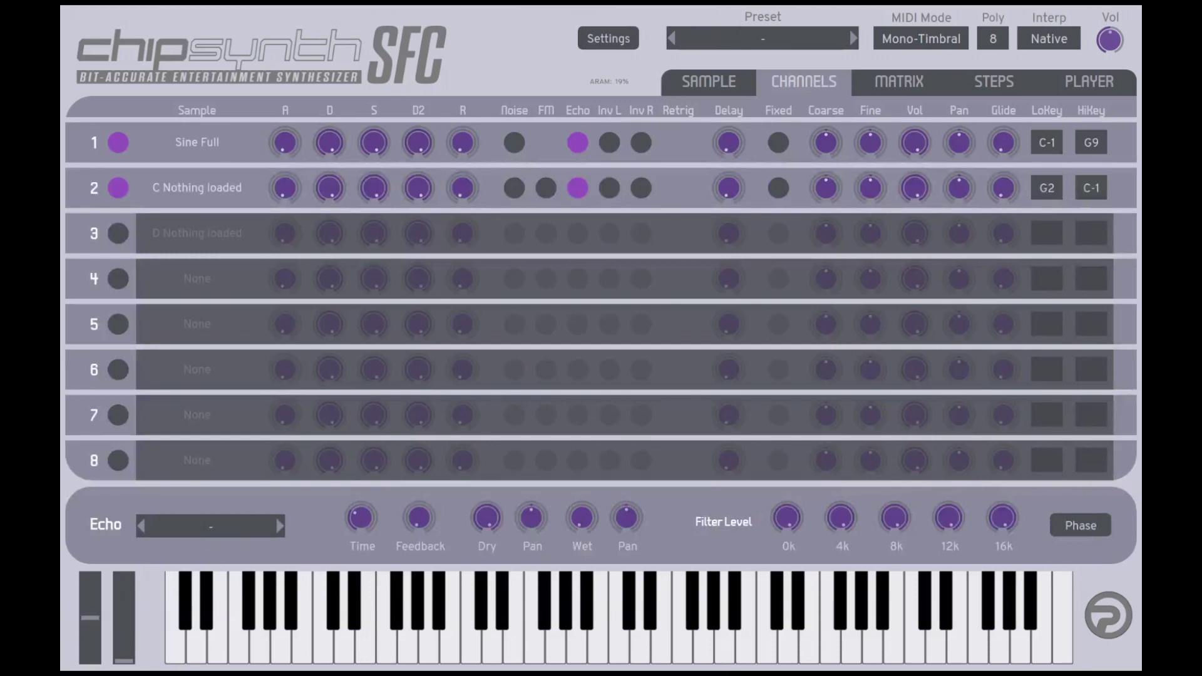
{"action": "left_click", "coordinate": [118, 187]}
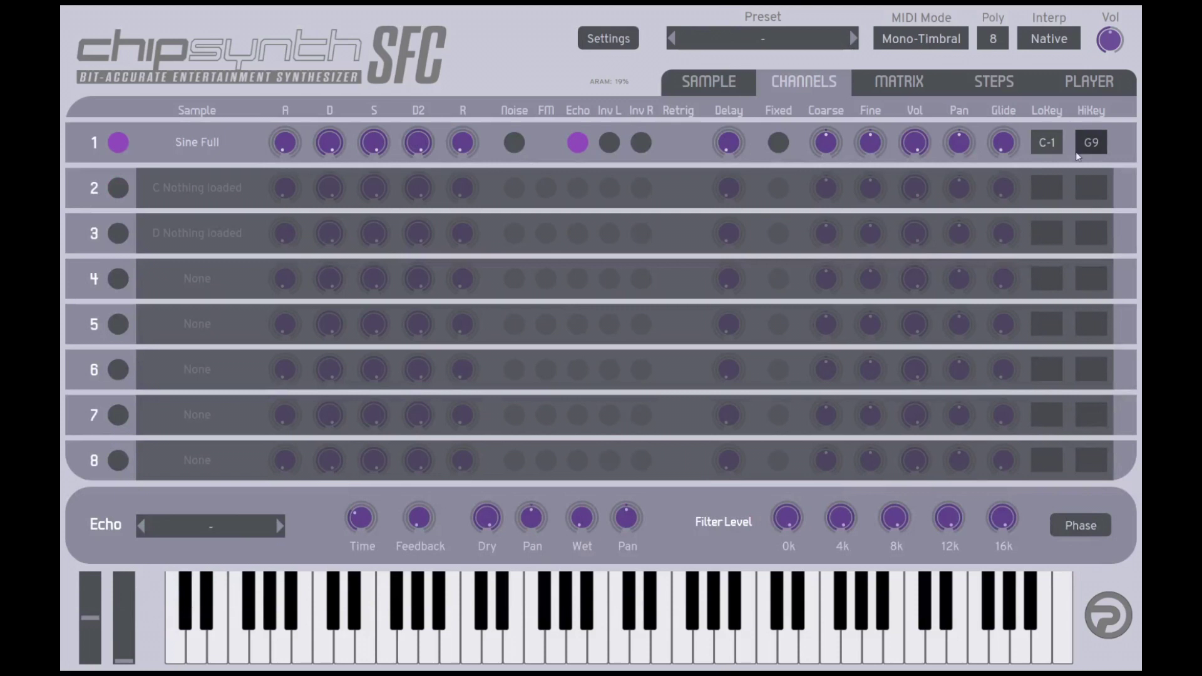
Set the high key of channel 1 to B3 and enable channel 2
{"action": "left_click_drag", "start_coordinate": [1085, 145], "coordinate": [1081, 176]}
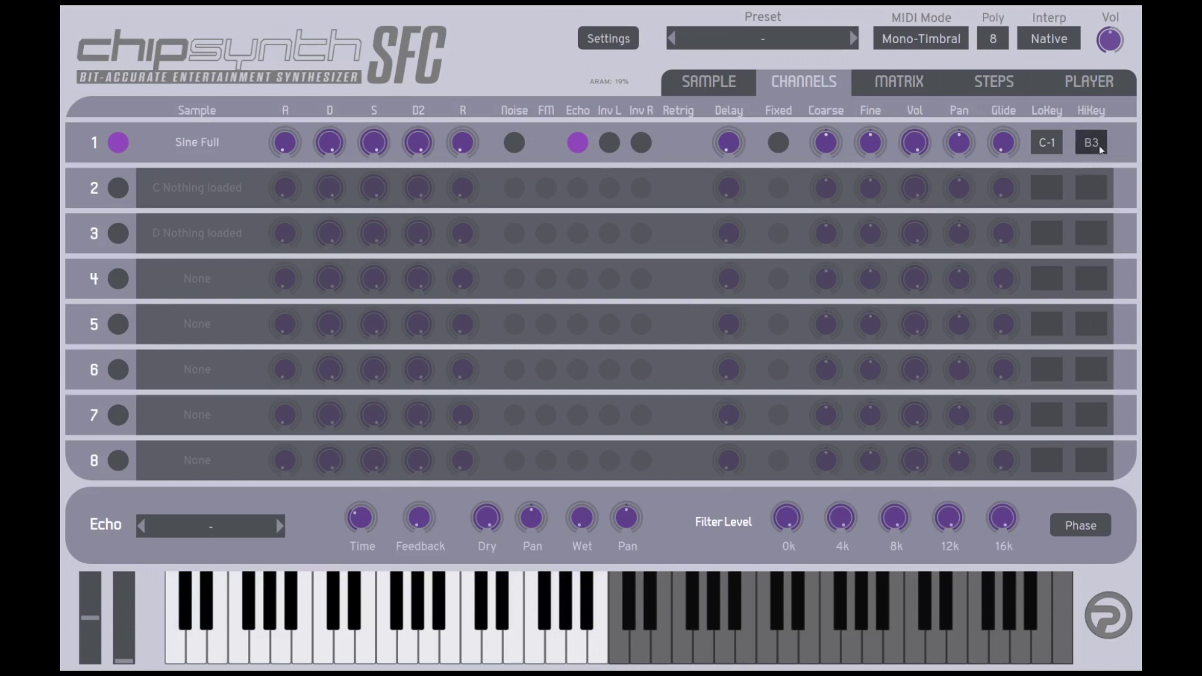
{"action": "left_click_drag", "start_coordinate": [1093, 150], "coordinate": [1092, 150]}
{"action": "left_click", "coordinate": [117, 188]}
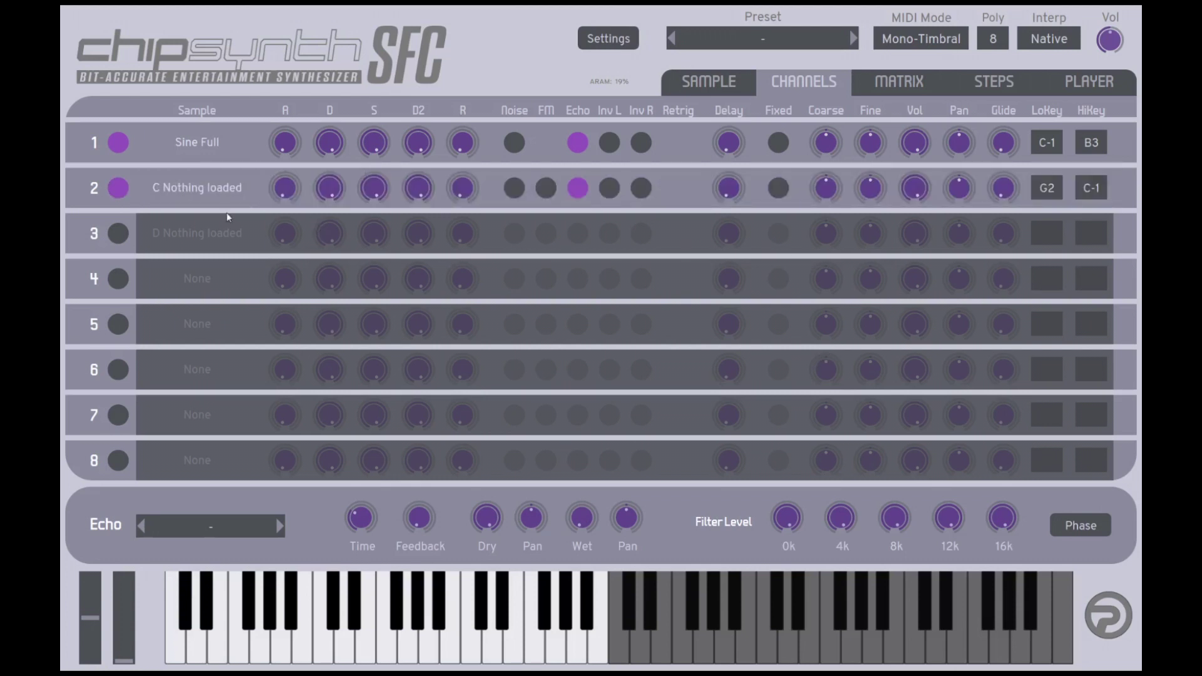
Assign Forest Strings to channel 2 with a key range of C4 to G9, and audition the low notes
{"action": "left_click", "coordinate": [1047, 188]}
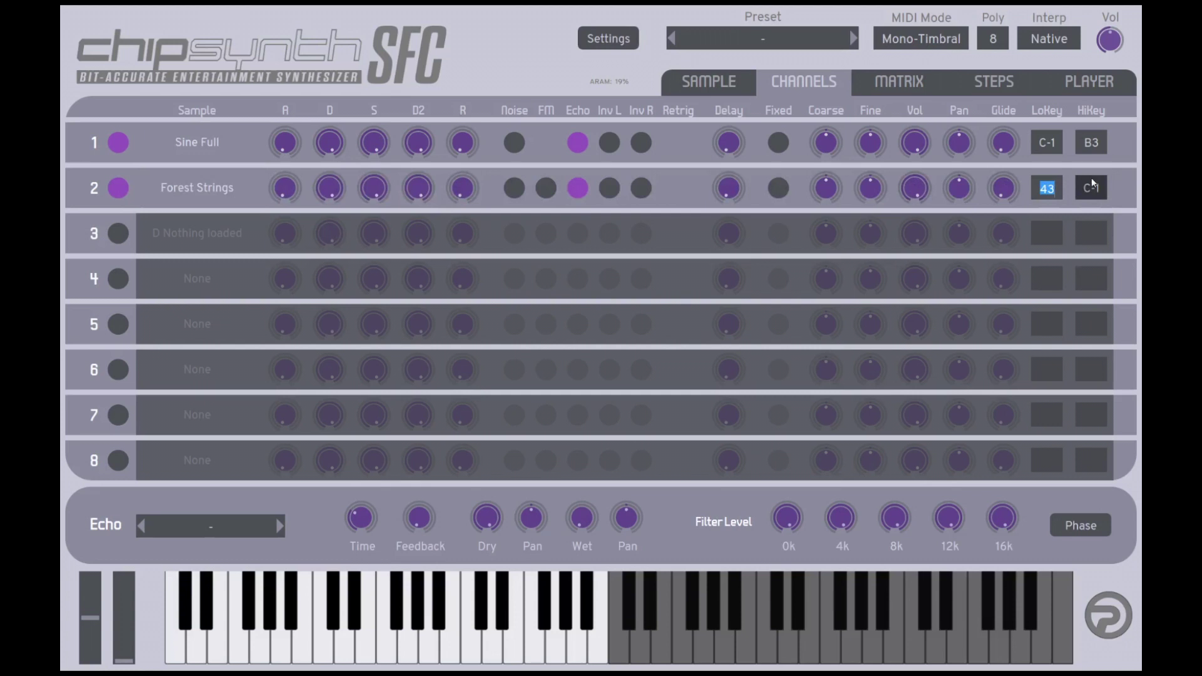
{"action": "type", "text": "60"}
{"action": "key", "text": "Return"}
{"action": "double_click", "coordinate": [1092, 188]}
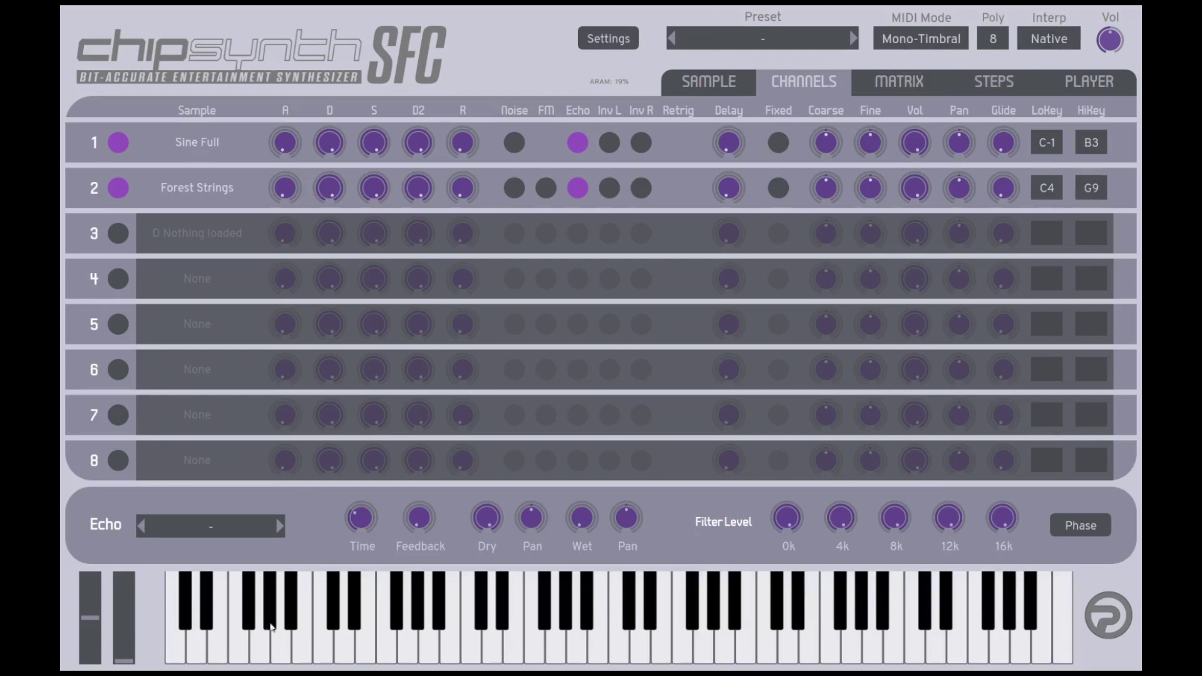
{"action": "mouse_move", "coordinate": [323, 652]}
{"action": "left_mouse_down"}
{"action": "mouse_move", "coordinate": [759, 647]}
{"action": "mouse_move", "coordinate": [814, 633]}
{"action": "mouse_move", "coordinate": [945, 645]}
{"action": "mouse_move", "coordinate": [316, 651]}
{"action": "left_mouse_up"}
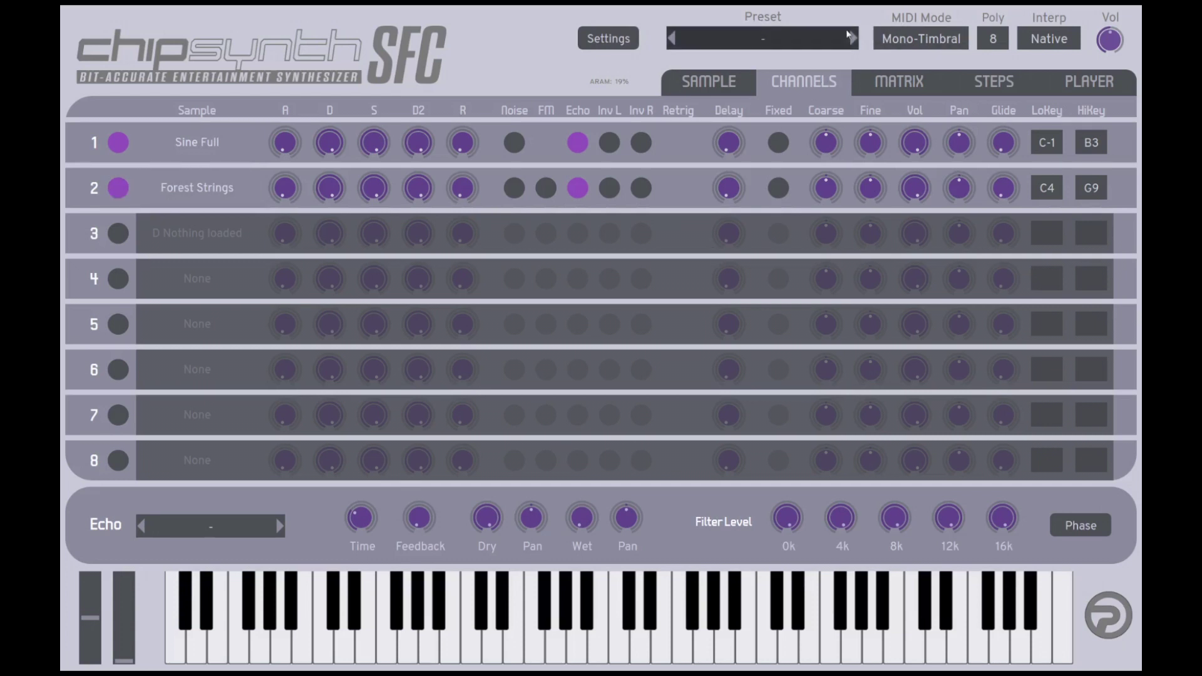
Remove Forest Strings from sample slot B and load the user samples str2.wav through str9.wav into slots B to I
{"action": "left_click", "coordinate": [727, 80]}
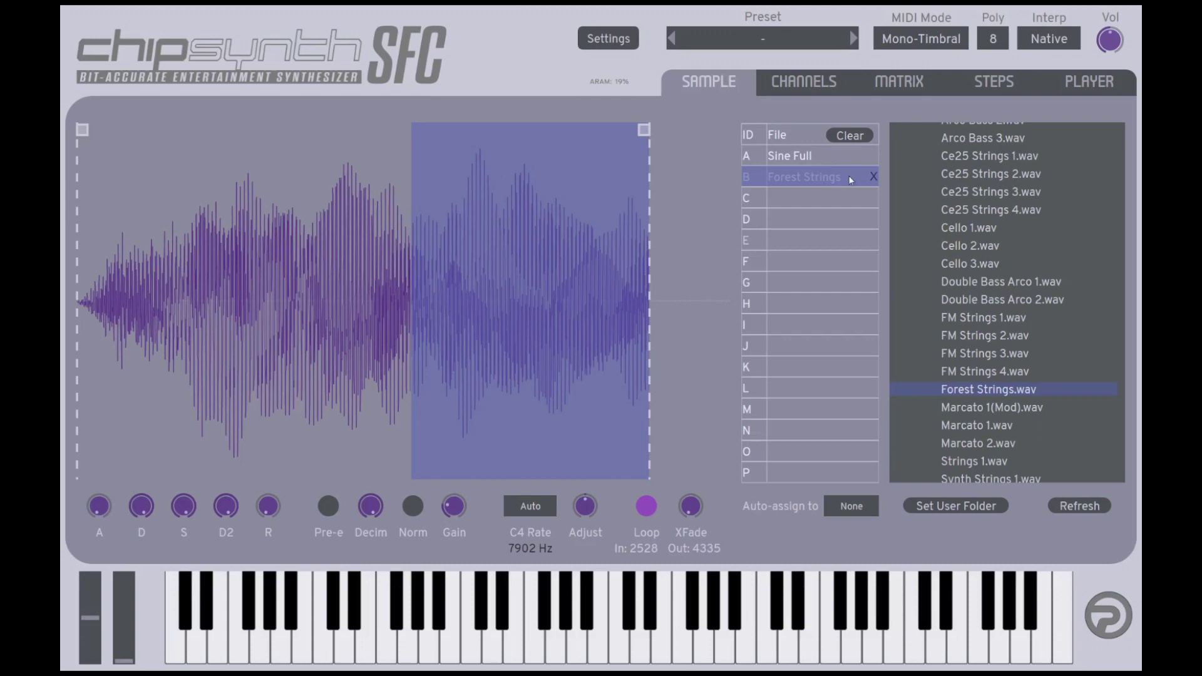
{"action": "left_click", "coordinate": [874, 177]}
{"action": "scroll", "coordinate": [1105, 301], "scroll_direction": "down", "scroll_amount": 7}
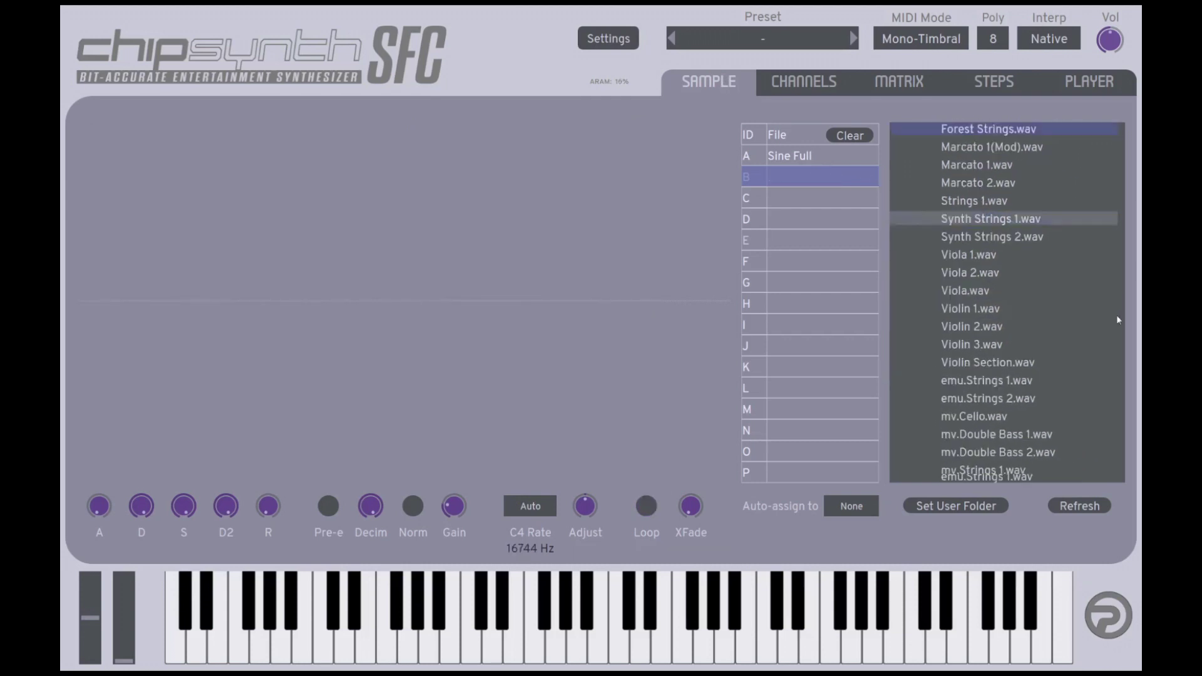
{"action": "scroll", "coordinate": [1065, 382], "scroll_direction": "down", "scroll_amount": 5}
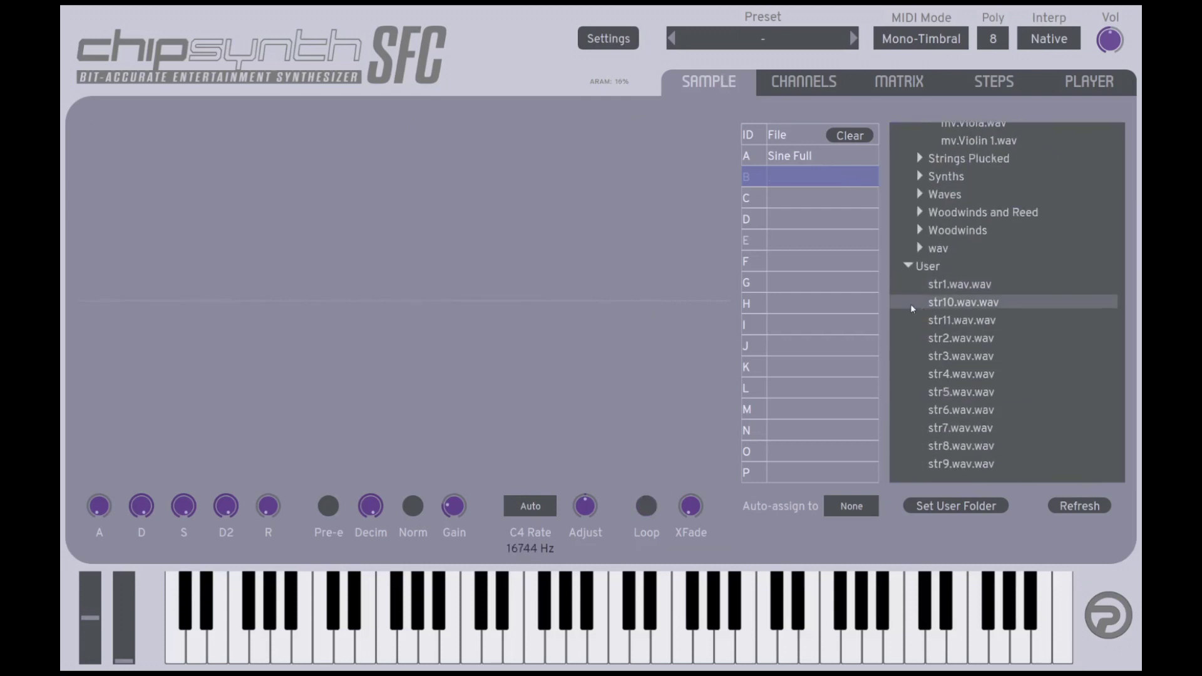
{"action": "left_click", "coordinate": [949, 338]}
{"action": "left_click", "coordinate": [951, 465], "text": "shift"}
{"action": "left_click_drag", "start_coordinate": [948, 340], "coordinate": [849, 180]}
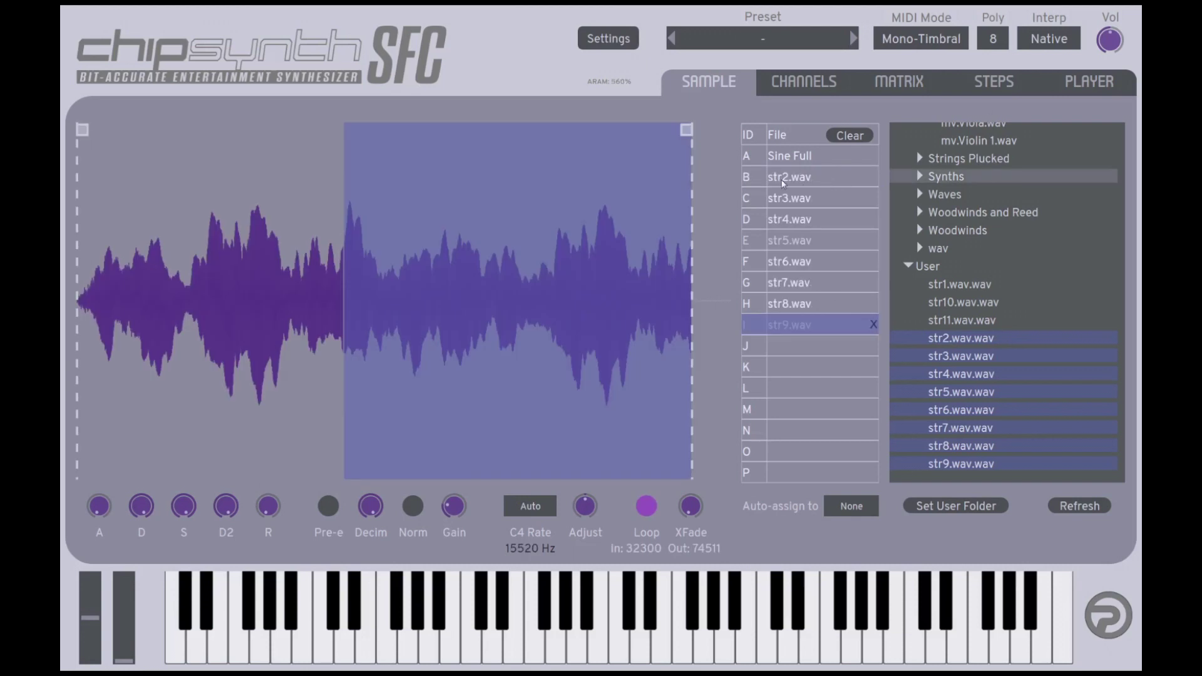
{"action": "left_click", "coordinate": [809, 80]}
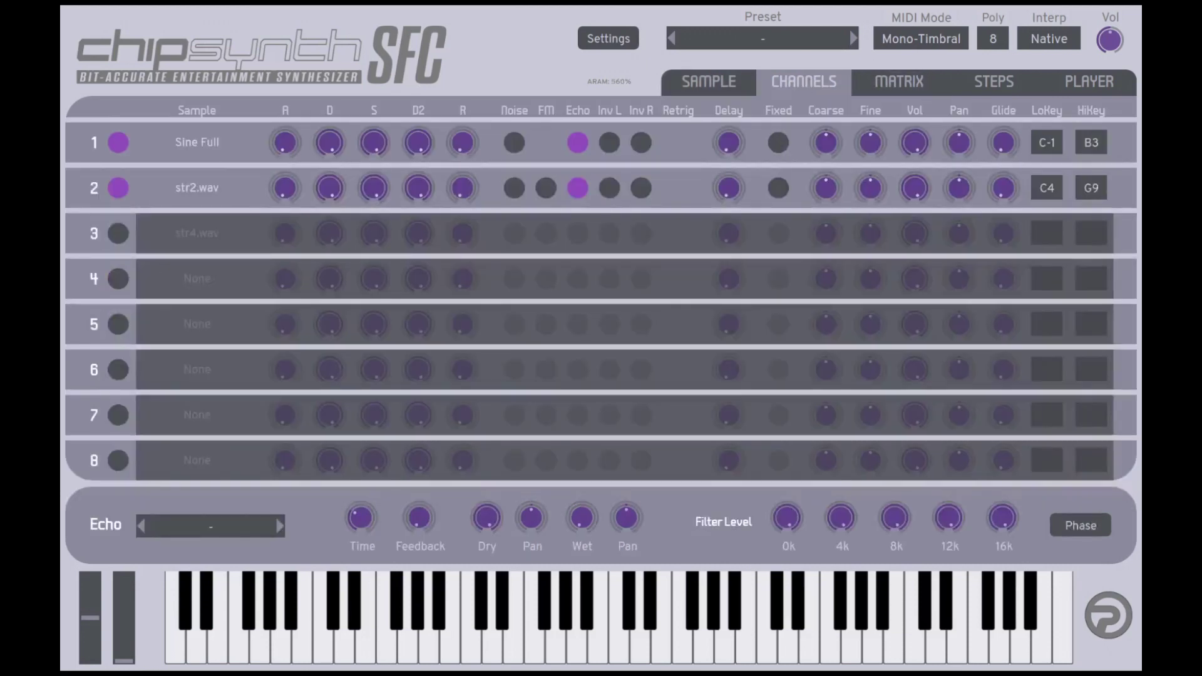
{"action": "left_click", "coordinate": [729, 94]}
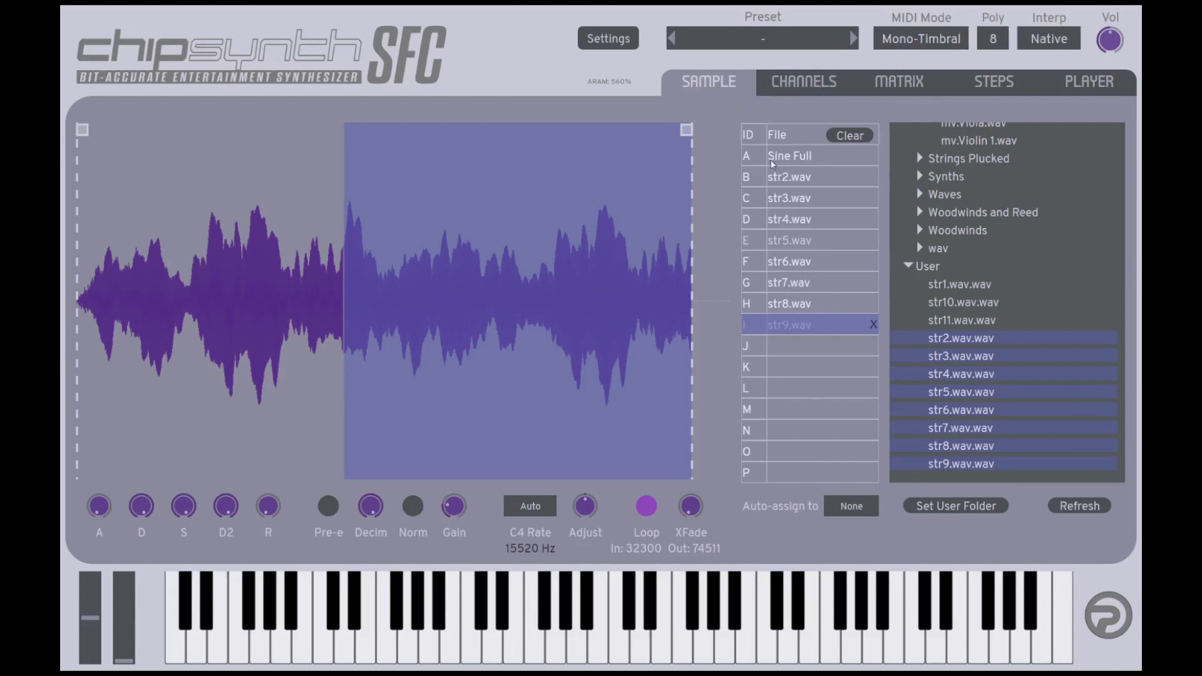
{"action": "left_click", "coordinate": [867, 88]}
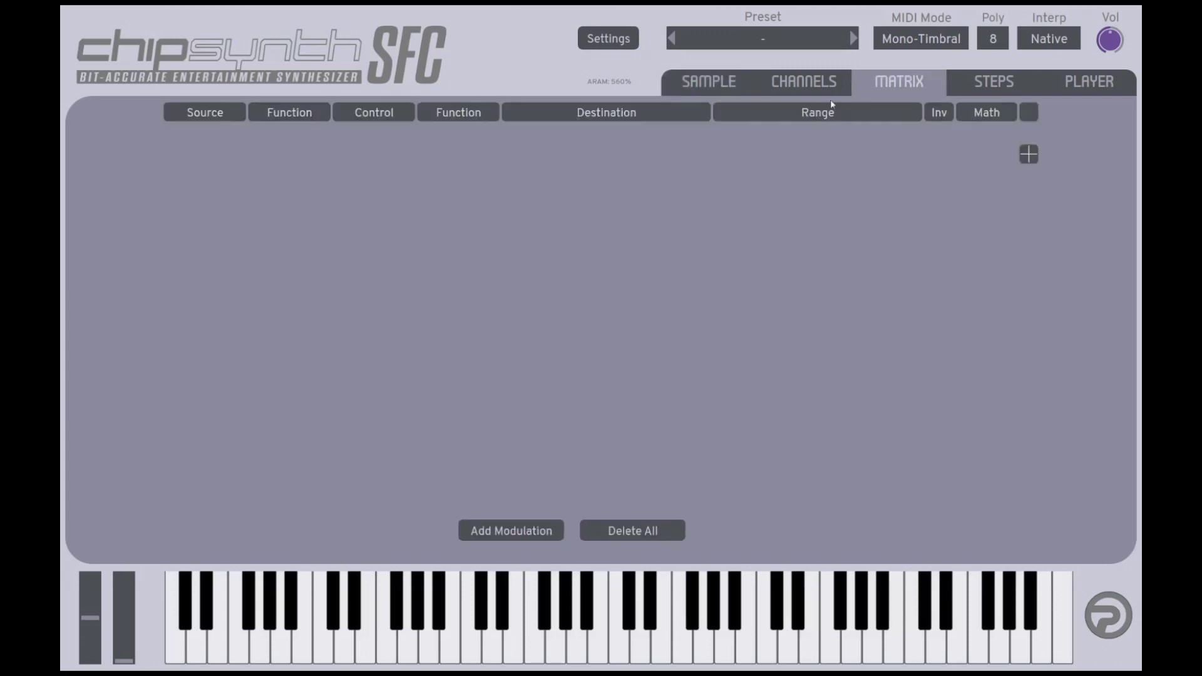
{"action": "left_click", "coordinate": [698, 88]}
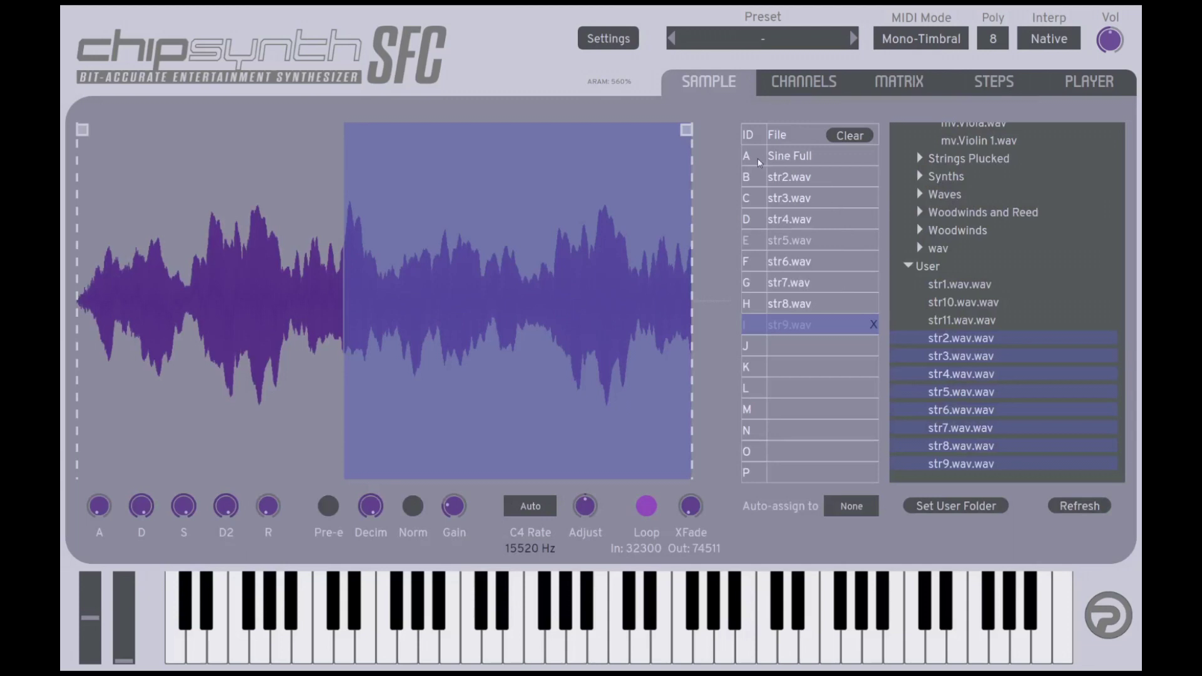
Assign the str3.wav sample to channel 2
{"action": "left_click", "coordinate": [817, 83]}
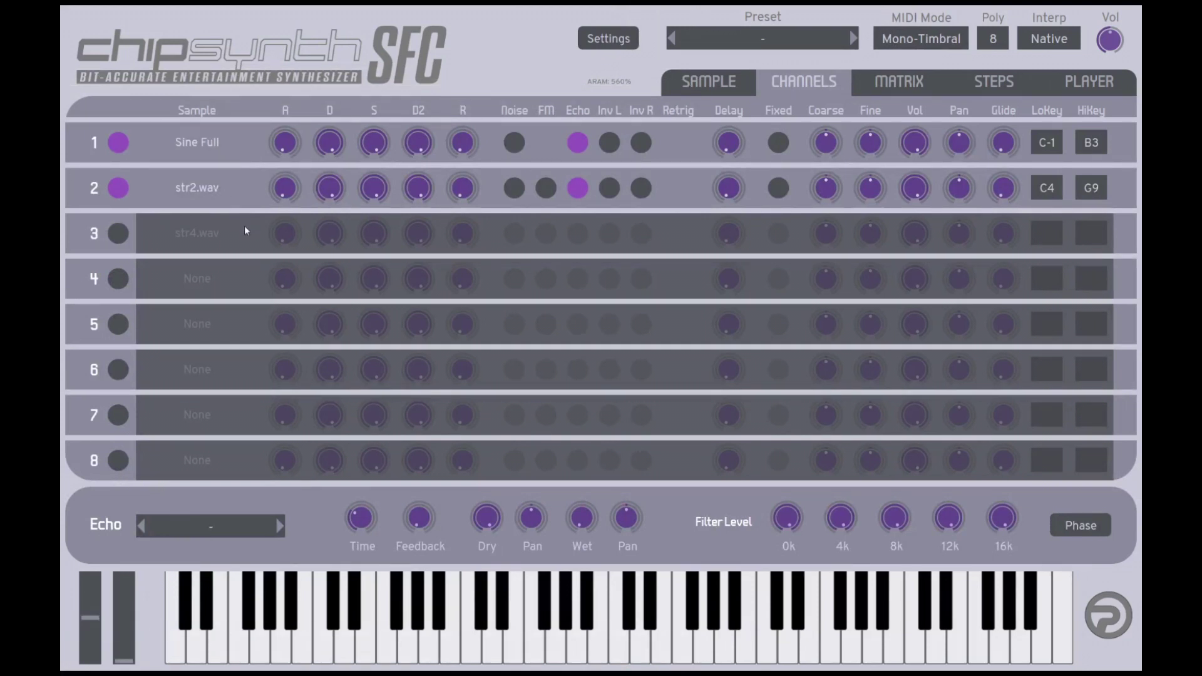
{"action": "left_click", "coordinate": [214, 198]}
Enable channels 3 through 8
{"action": "left_click", "coordinate": [118, 234]}
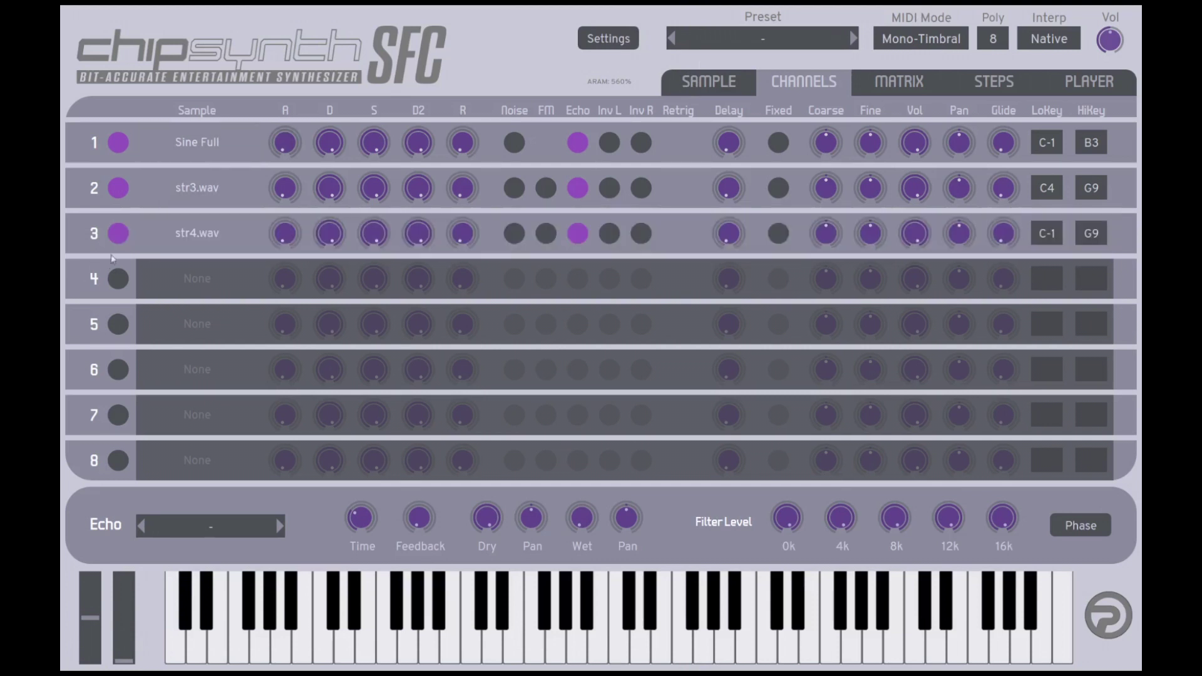
{"action": "left_click", "coordinate": [118, 279]}
{"action": "left_click", "coordinate": [118, 324]}
{"action": "left_click", "coordinate": [118, 369]}
{"action": "left_click", "coordinate": [117, 416]}
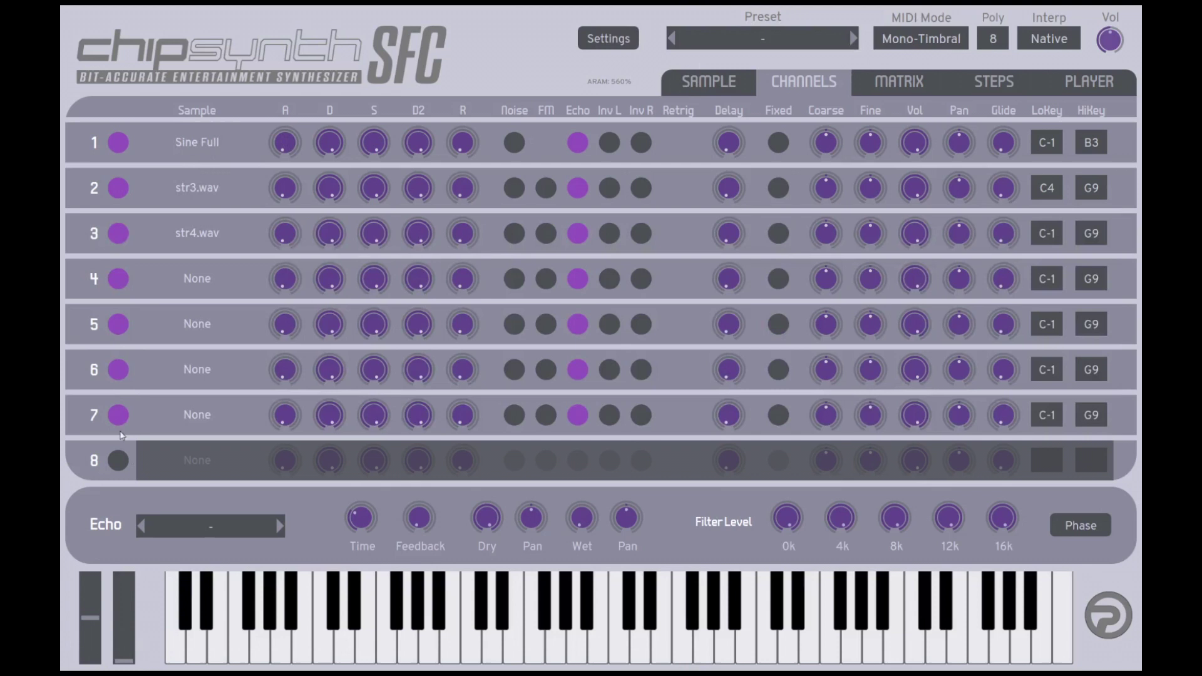
{"action": "left_click", "coordinate": [118, 460]}
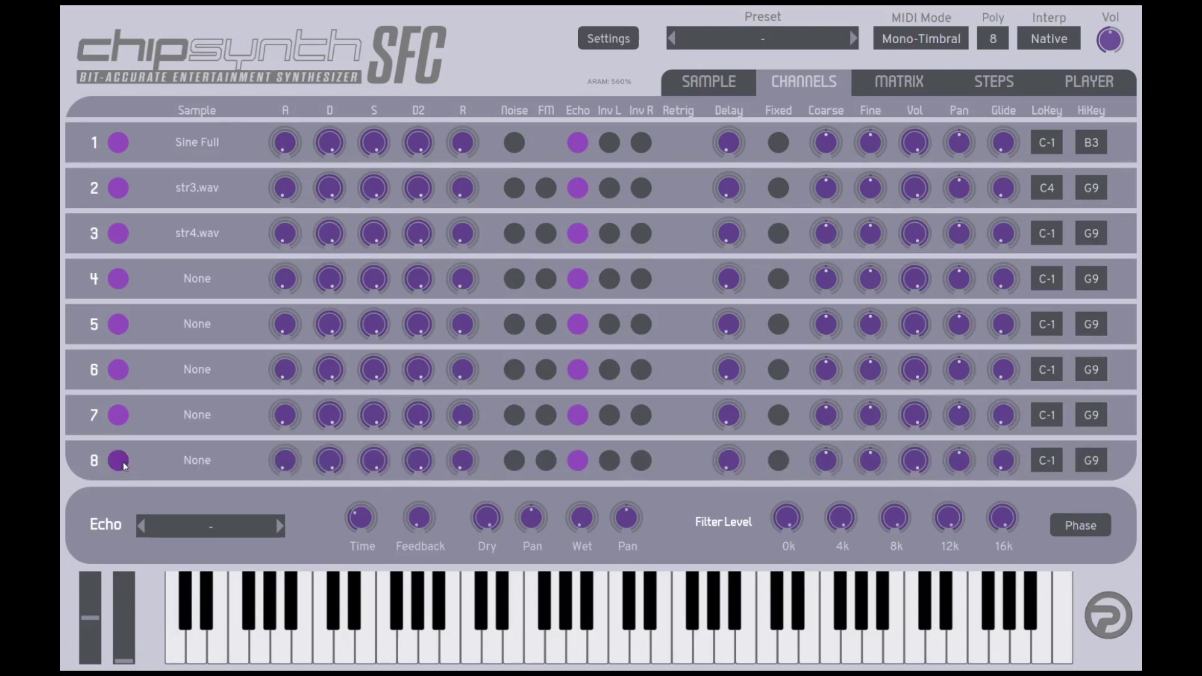
Reset the high key of channel 1 to G9 and set the low key of channel 2 to C2
{"action": "mouse_move", "coordinate": [841, 512]}
{"action": "mouse_move", "coordinate": [279, 284]}
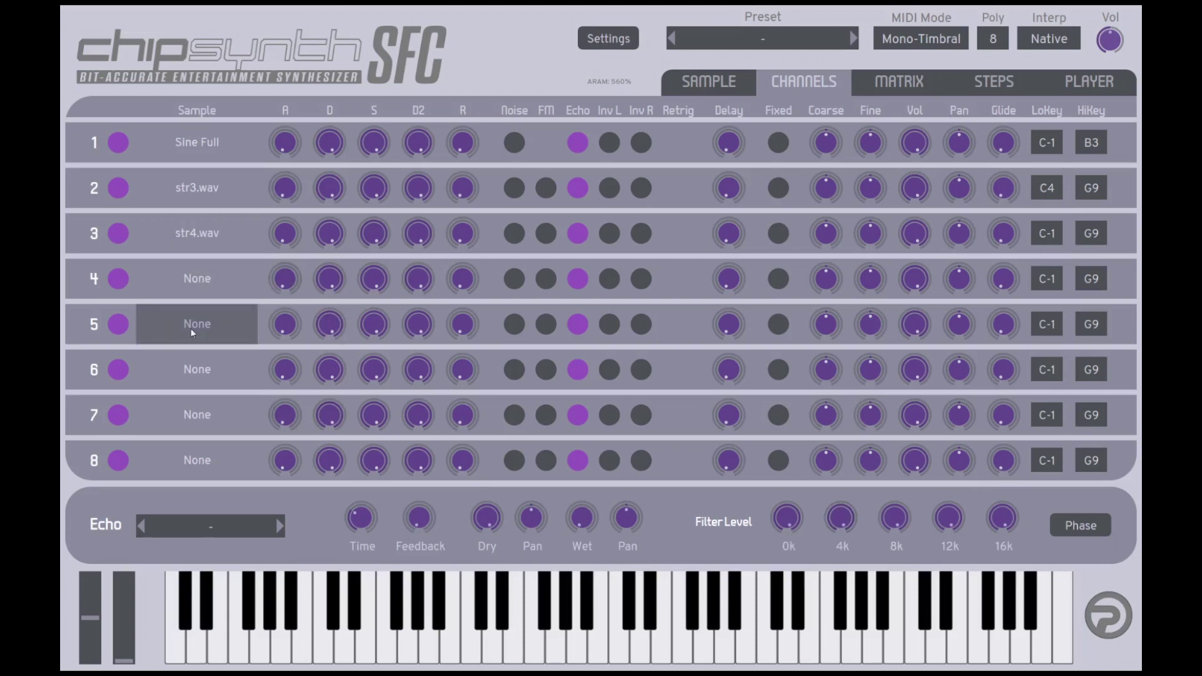
{"action": "mouse_move", "coordinate": [422, 370]}
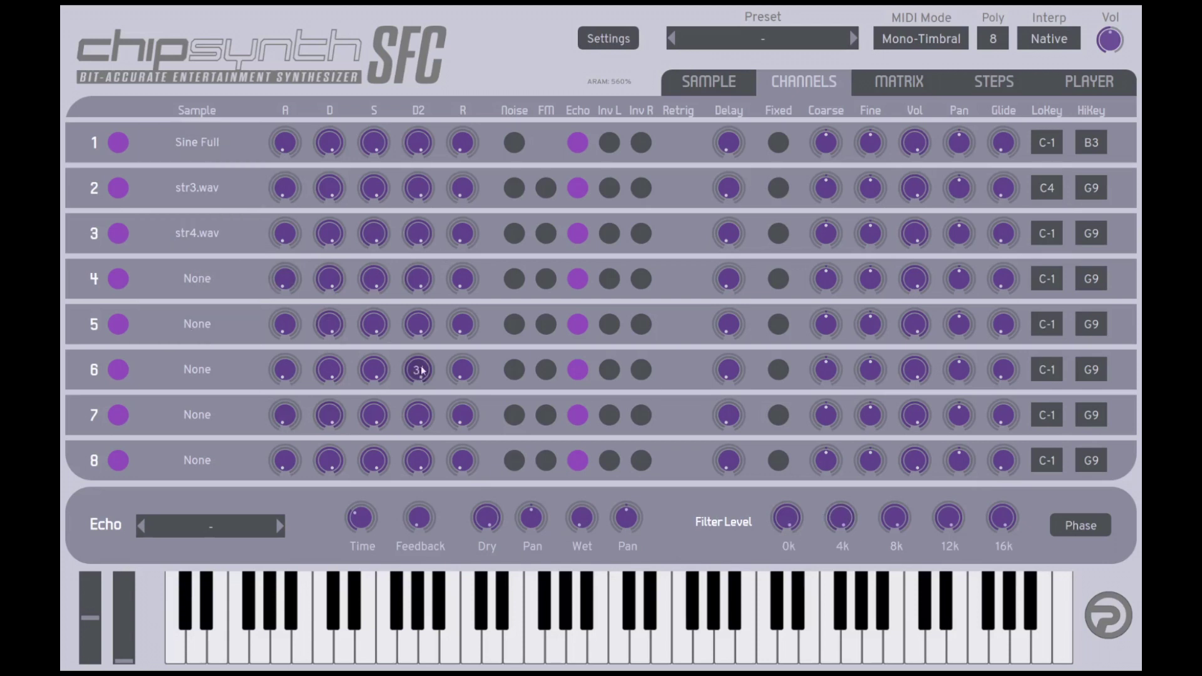
{"action": "mouse_move", "coordinate": [880, 253]}
{"action": "double_click", "coordinate": [1093, 145]}
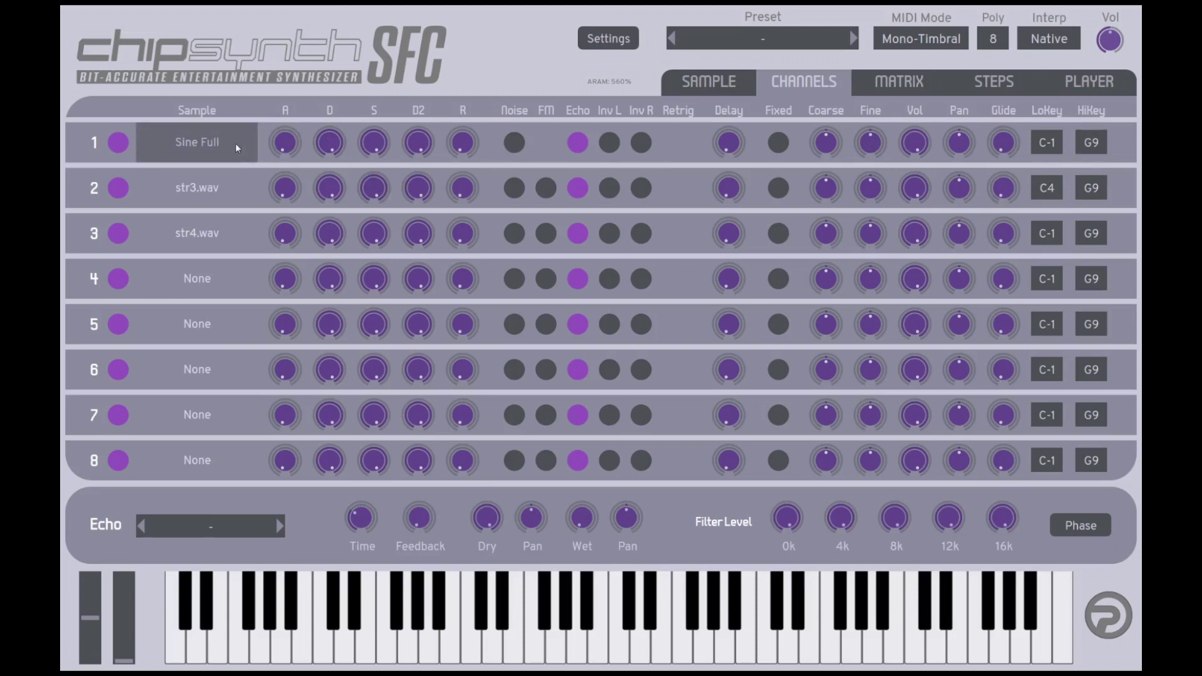
{"action": "double_click", "coordinate": [1052, 187]}
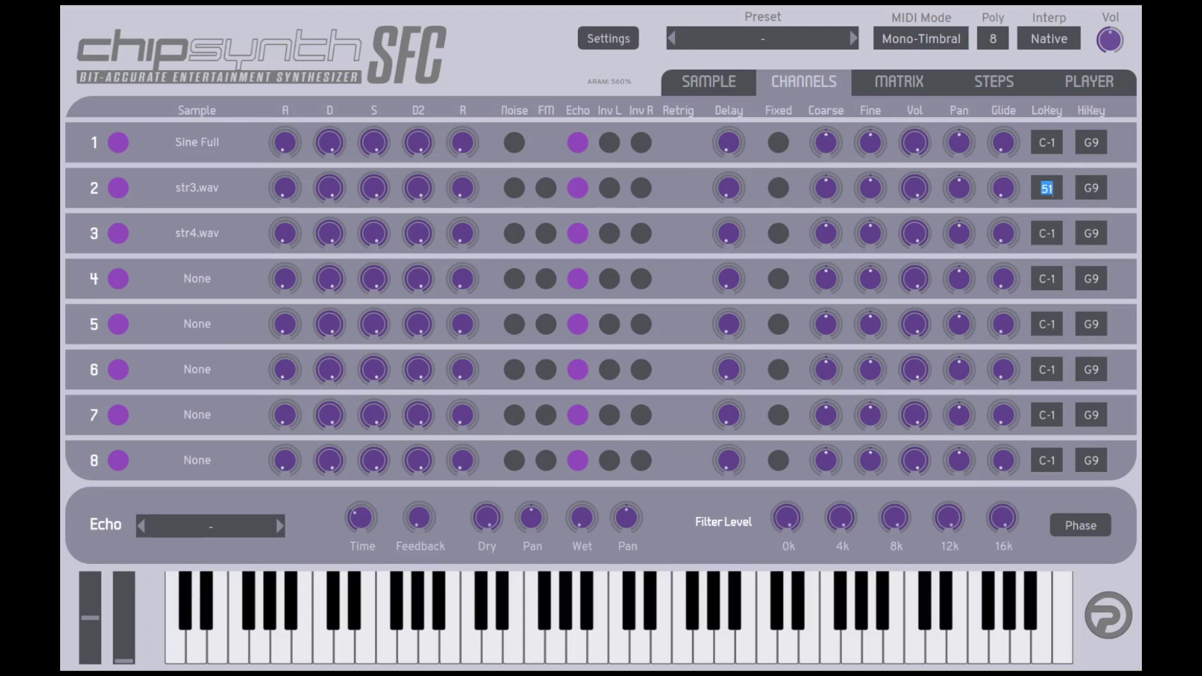
{"action": "type", "text": "D1"}
{"action": "key", "text": "Return"}
{"action": "scroll", "coordinate": [1052, 189], "scroll_direction": "up", "scroll_amount": 10}
Play notes across the lower and middle keyboard to audition the layered channels
{"action": "left_click_drag", "start_coordinate": [323, 633], "coordinate": [437, 635]}
{"action": "mouse_move", "coordinate": [538, 651]}
{"action": "left_mouse_down"}
{"action": "mouse_move", "coordinate": [571, 632]}
{"action": "mouse_move", "coordinate": [618, 629]}
{"action": "mouse_move", "coordinate": [530, 626]}
{"action": "mouse_move", "coordinate": [514, 637]}
{"action": "mouse_move", "coordinate": [558, 635]}
{"action": "left_mouse_up"}
{"action": "left_click", "coordinate": [557, 634]}
{"action": "left_click", "coordinate": [558, 635]}
{"action": "mouse_move", "coordinate": [557, 636]}
{"action": "left_mouse_down"}
{"action": "mouse_move", "coordinate": [537, 635]}
{"action": "mouse_move", "coordinate": [556, 635]}
{"action": "left_mouse_up"}
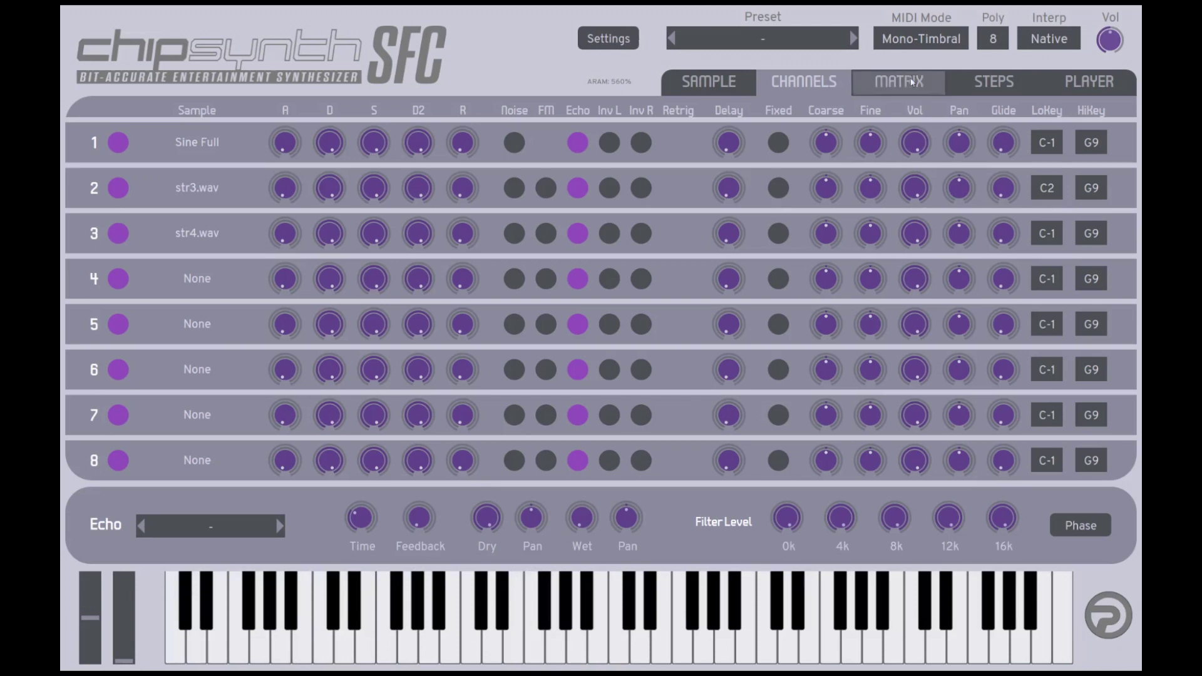
Try a coarse tuning of 12 on channel 3 and audition a few notes
{"action": "mouse_move", "coordinate": [824, 180]}
{"action": "double_click", "coordinate": [826, 234]}
{"action": "type", "text": "12"}
{"action": "key", "text": "Return"}
{"action": "mouse_move", "coordinate": [540, 600]}
{"action": "left_mouse_down"}
{"action": "mouse_move", "coordinate": [581, 605]}
{"action": "mouse_move", "coordinate": [564, 603]}
{"action": "left_mouse_up"}
{"action": "mouse_move", "coordinate": [817, 227]}
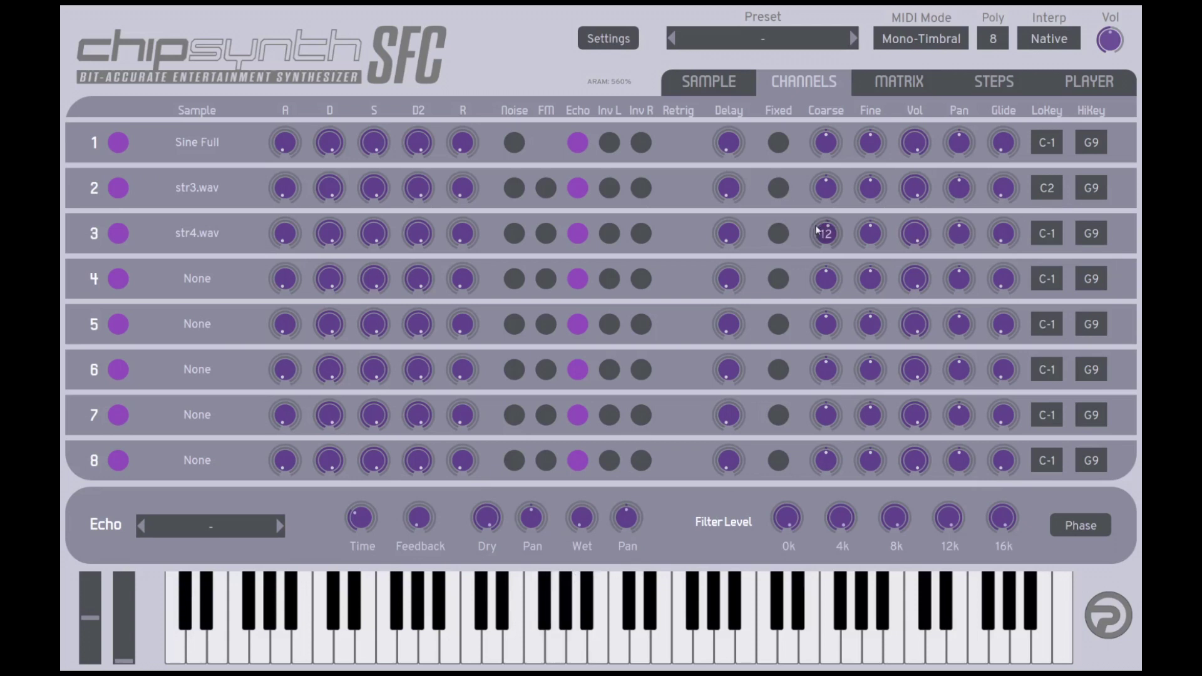
Disable channels 3 through 8 and audition the two remaining channels across the keyboard
{"action": "left_click", "coordinate": [125, 234]}
{"action": "left_click", "coordinate": [119, 280]}
{"action": "left_click", "coordinate": [119, 325]}
{"action": "left_click", "coordinate": [118, 370]}
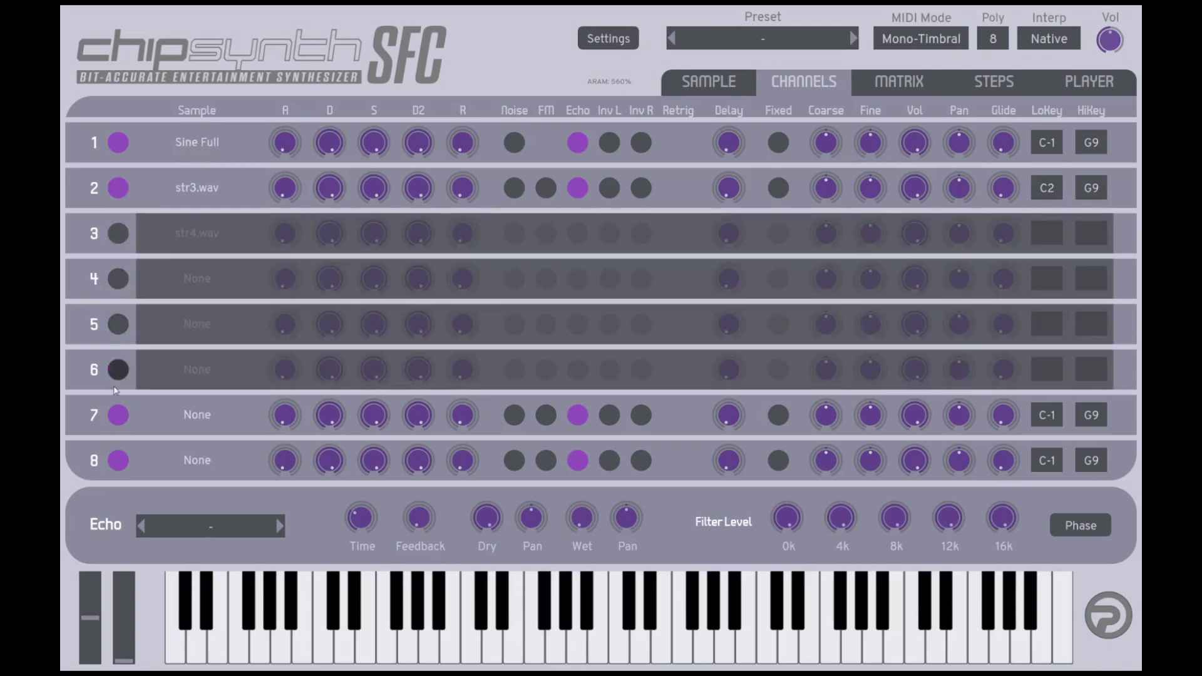
{"action": "left_click", "coordinate": [115, 416]}
{"action": "left_click", "coordinate": [113, 463]}
{"action": "left_click_drag", "start_coordinate": [350, 636], "coordinate": [531, 631]}
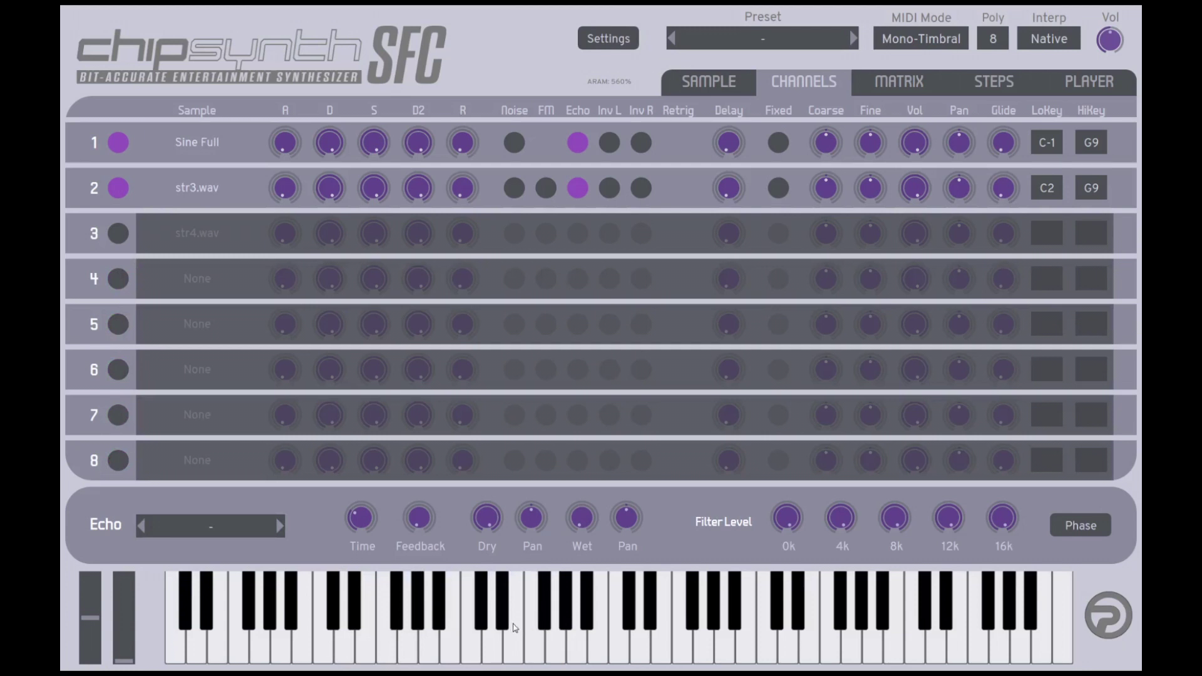
{"action": "left_click_drag", "start_coordinate": [422, 635], "coordinate": [531, 623]}
Enable channel 3 and raise its low key to G2
{"action": "left_click", "coordinate": [118, 234]}
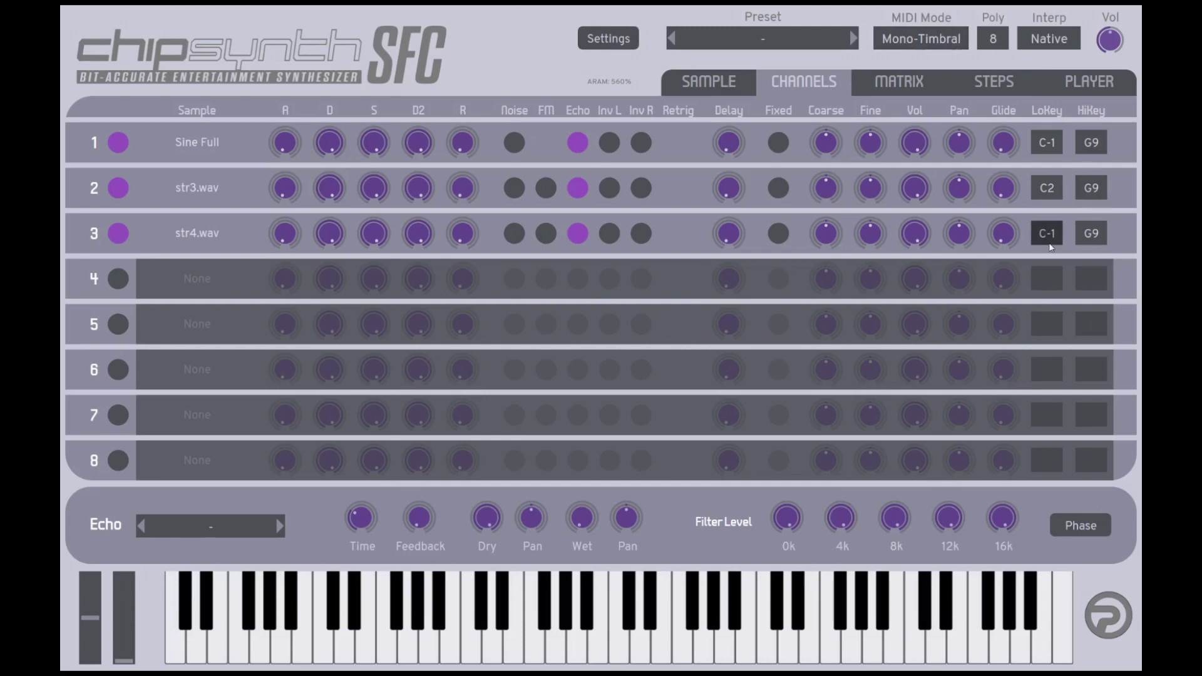
{"action": "scroll", "coordinate": [1050, 245], "scroll_direction": "up", "scroll_amount": 9}
{"action": "scroll", "coordinate": [1052, 248], "scroll_direction": "up", "scroll_amount": 20}
{"action": "scroll", "coordinate": [1052, 247], "scroll_direction": "up", "scroll_amount": 12}
Lower the high key of channel 2 to Ab8 and open the low key value of channel 3 for editing
{"action": "scroll", "coordinate": [1052, 248], "scroll_direction": "down", "scroll_amount": 3}
{"action": "scroll", "coordinate": [1099, 194], "scroll_direction": "down", "scroll_amount": 9}
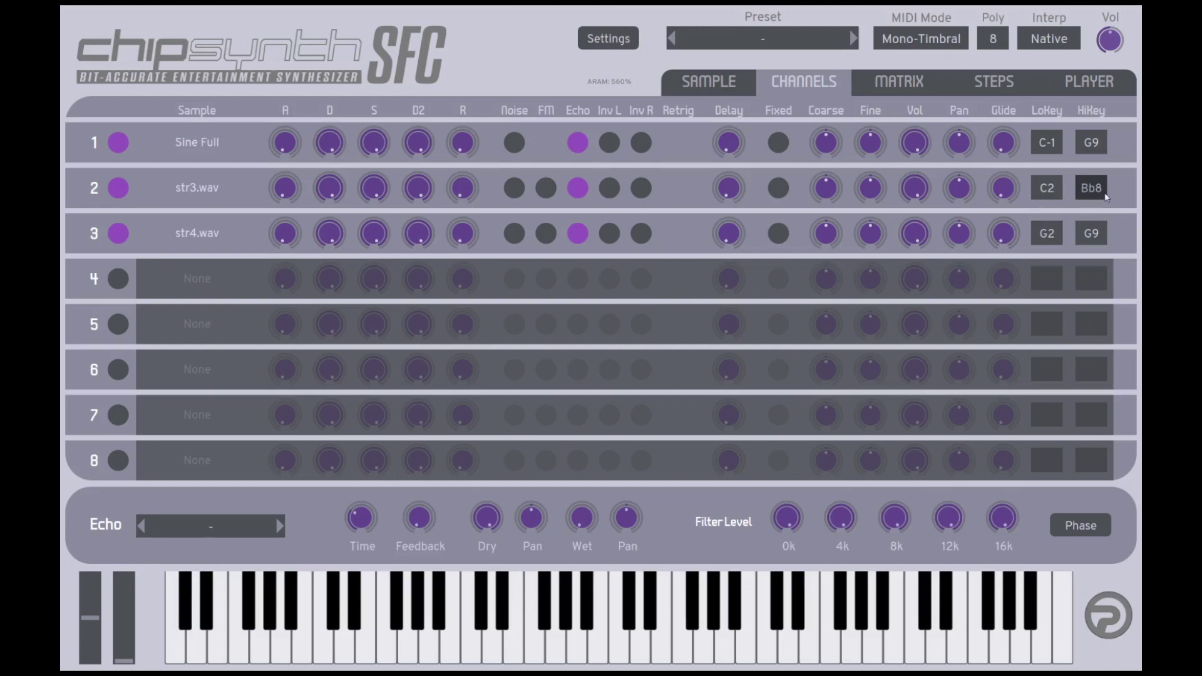
{"action": "double_click", "coordinate": [1044, 236]}
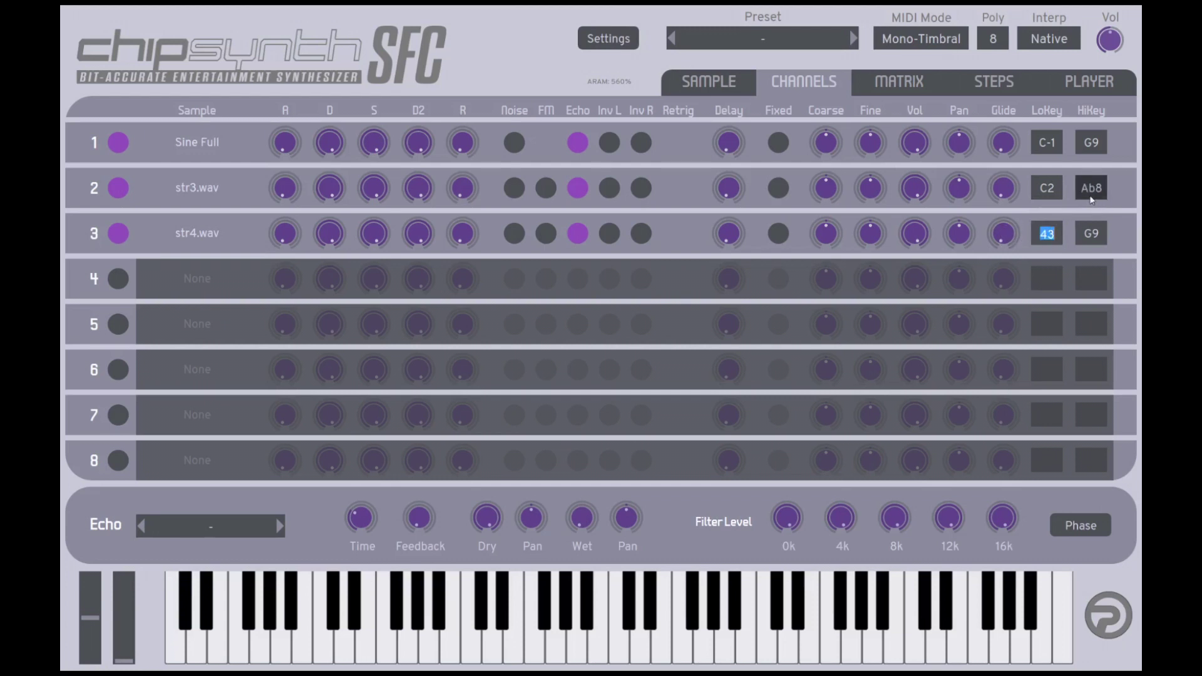
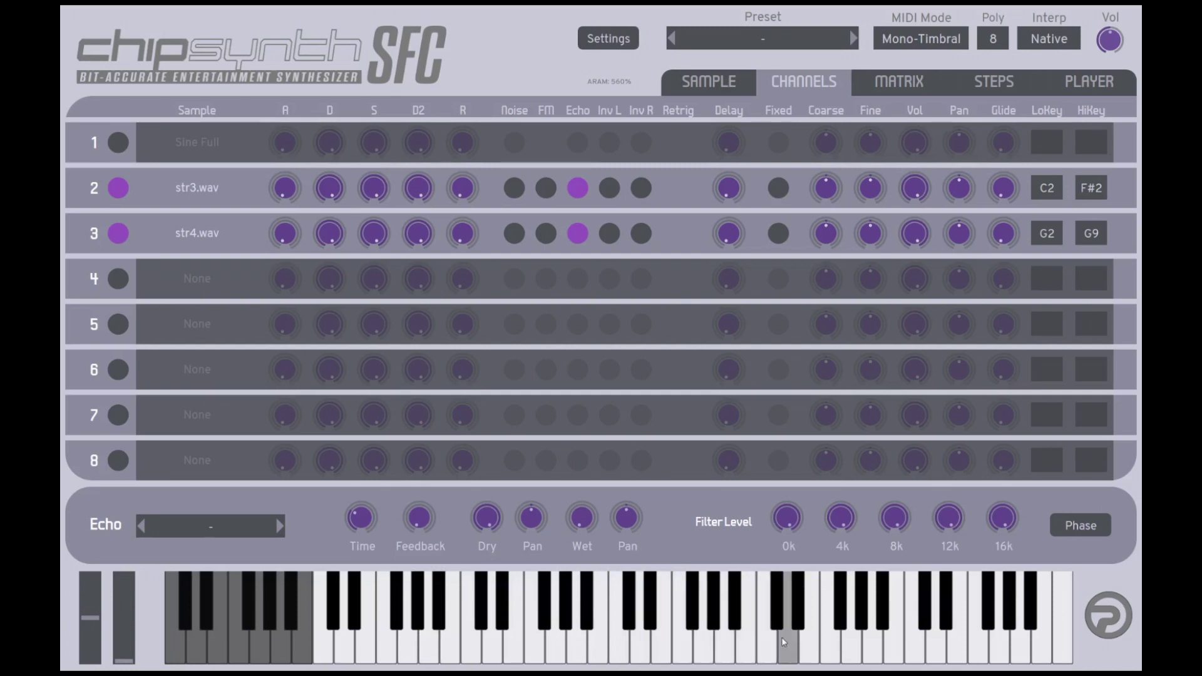
Audition notes on both sides of the key boundary between channels 2 and 3
{"action": "left_click", "coordinate": [510, 602]}
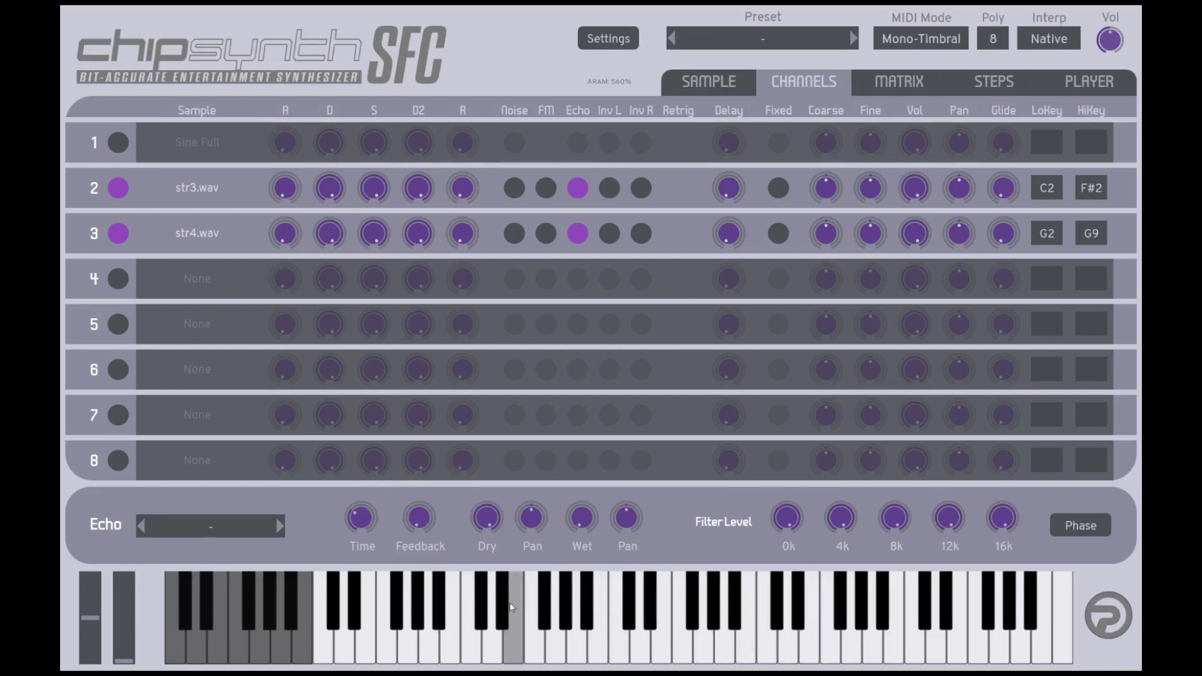
{"action": "left_click", "coordinate": [472, 608]}
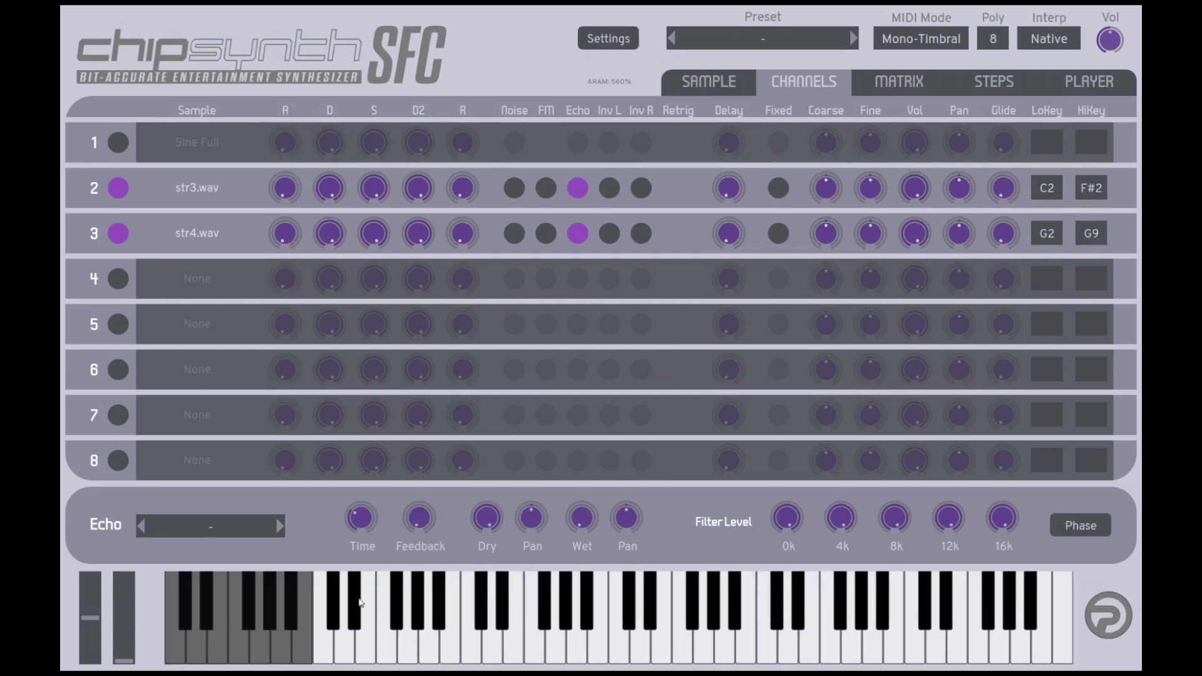
{"action": "left_click", "coordinate": [321, 642]}
{"action": "left_click", "coordinate": [346, 645]}
{"action": "left_click", "coordinate": [367, 645]}
{"action": "left_click", "coordinate": [388, 645]}
{"action": "left_click", "coordinate": [408, 644]}
{"action": "left_click", "coordinate": [388, 645]}
{"action": "left_click", "coordinate": [408, 644]}
{"action": "left_click", "coordinate": [387, 629]}
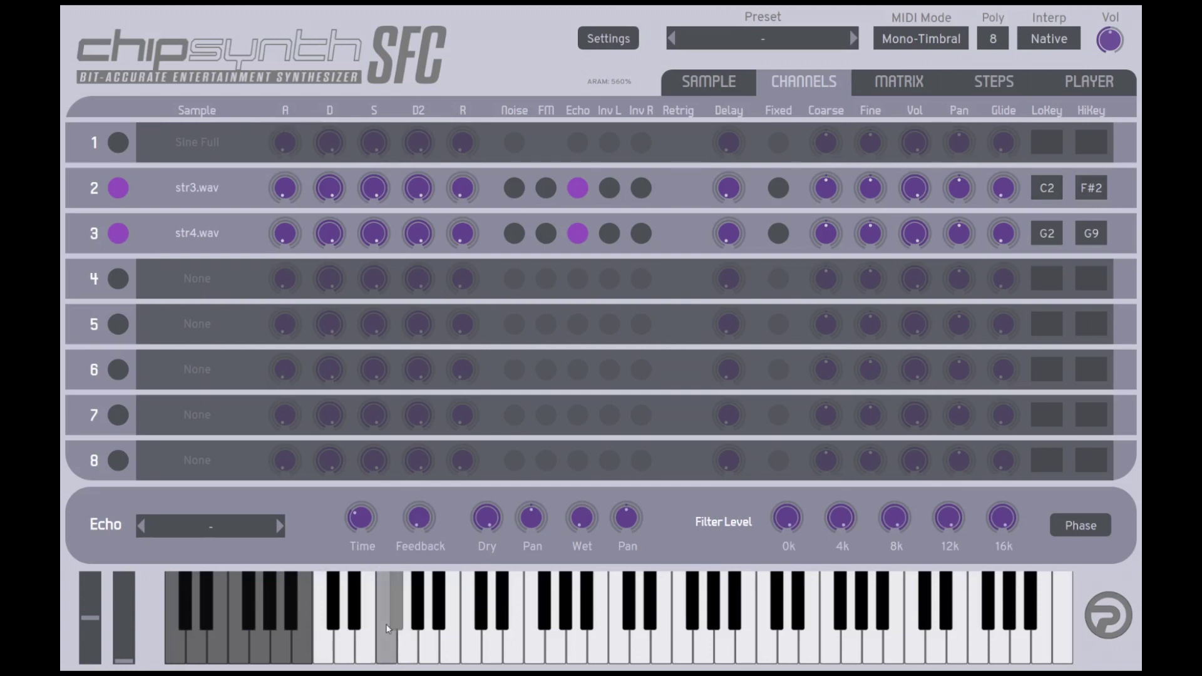
{"action": "left_click", "coordinate": [404, 630]}
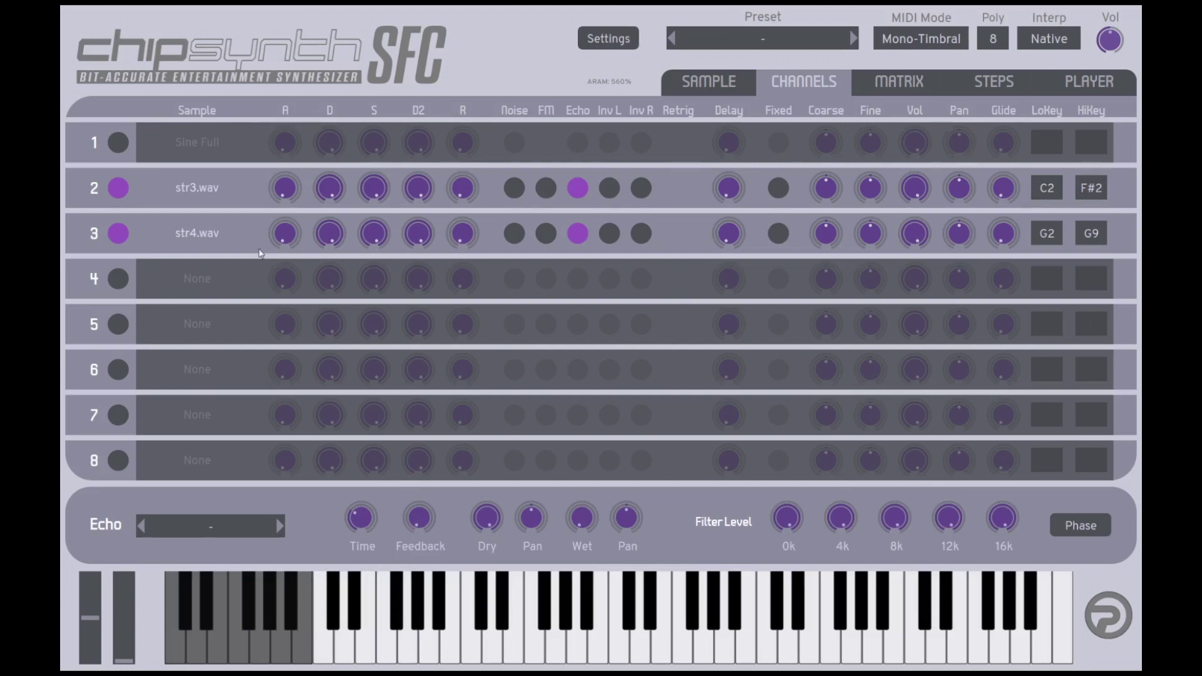
Enable channels 4 and 1, and assign str2.wav to channel 1
{"action": "left_click", "coordinate": [117, 278]}
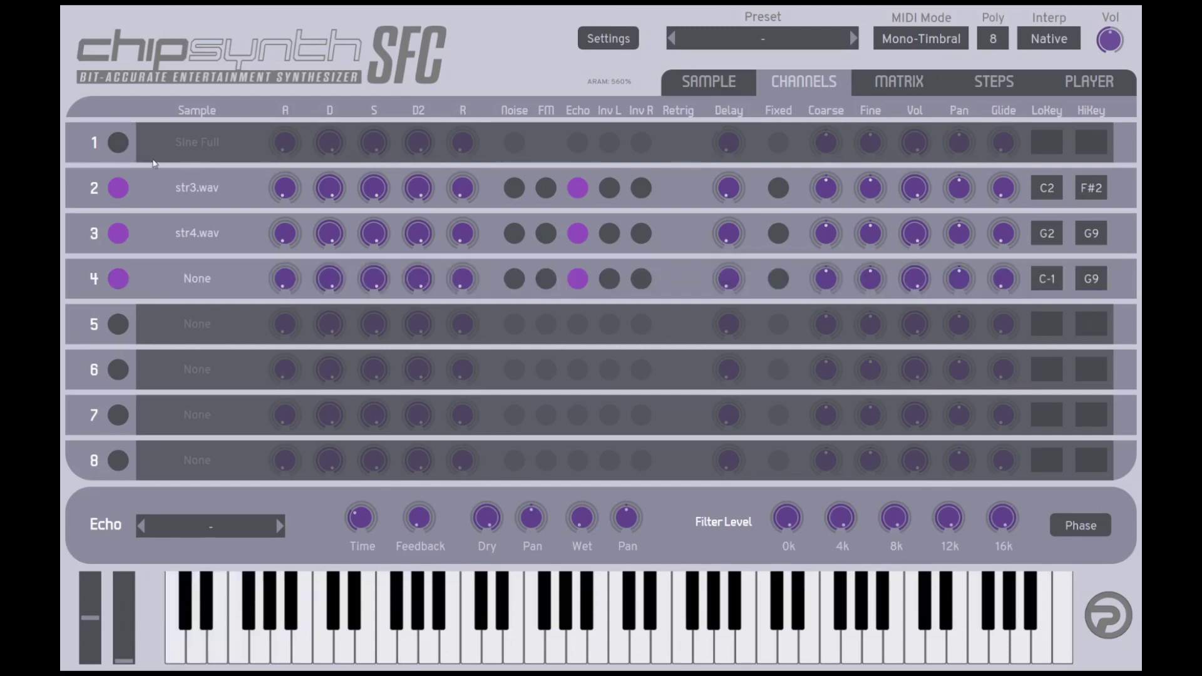
{"action": "left_click", "coordinate": [115, 151]}
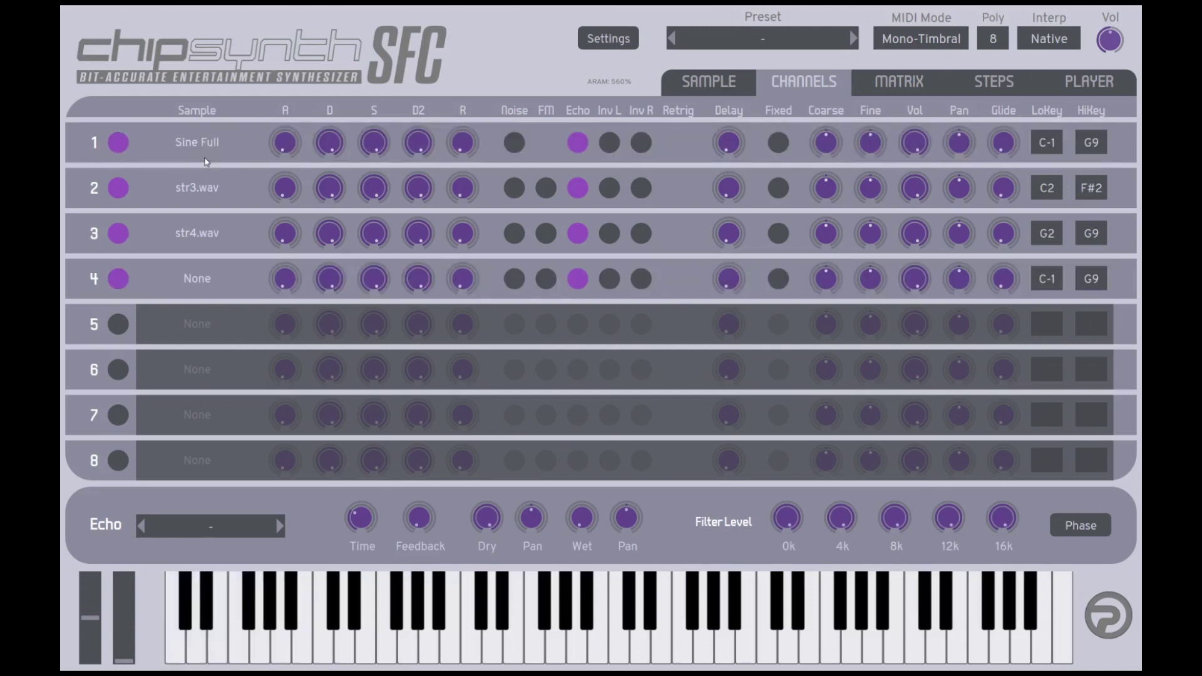
{"action": "left_click", "coordinate": [230, 186]}
Set the high key of channel 1 to B1 and audition notes upward from the low range
{"action": "double_click", "coordinate": [1091, 153]}
{"action": "type", "text": "35"}
{"action": "key", "text": "Return"}
{"action": "left_click", "coordinate": [297, 629]}
{"action": "left_click_drag", "start_coordinate": [297, 627], "coordinate": [576, 610]}
Set the high key of channel 3 to C#3
{"action": "double_click", "coordinate": [1091, 234]}
{"action": "type", "text": "112"}
{"action": "key", "text": "Return"}
{"action": "scroll", "coordinate": [1099, 234], "scroll_direction": "down", "scroll_amount": 20}
{"action": "double_click", "coordinate": [1092, 234]}
{"action": "type", "text": "56"}
{"action": "key", "text": "Return"}
{"action": "double_click", "coordinate": [1092, 234]}
{"action": "type", "text": "48"}
{"action": "key", "text": "Return"}
{"action": "scroll", "coordinate": [1099, 237], "scroll_direction": "up", "scroll_amount": 1}
Assign str5.wav to channel 4 and set its low key to D3
{"action": "left_click", "coordinate": [174, 276]}
{"action": "left_click", "coordinate": [211, 338]}
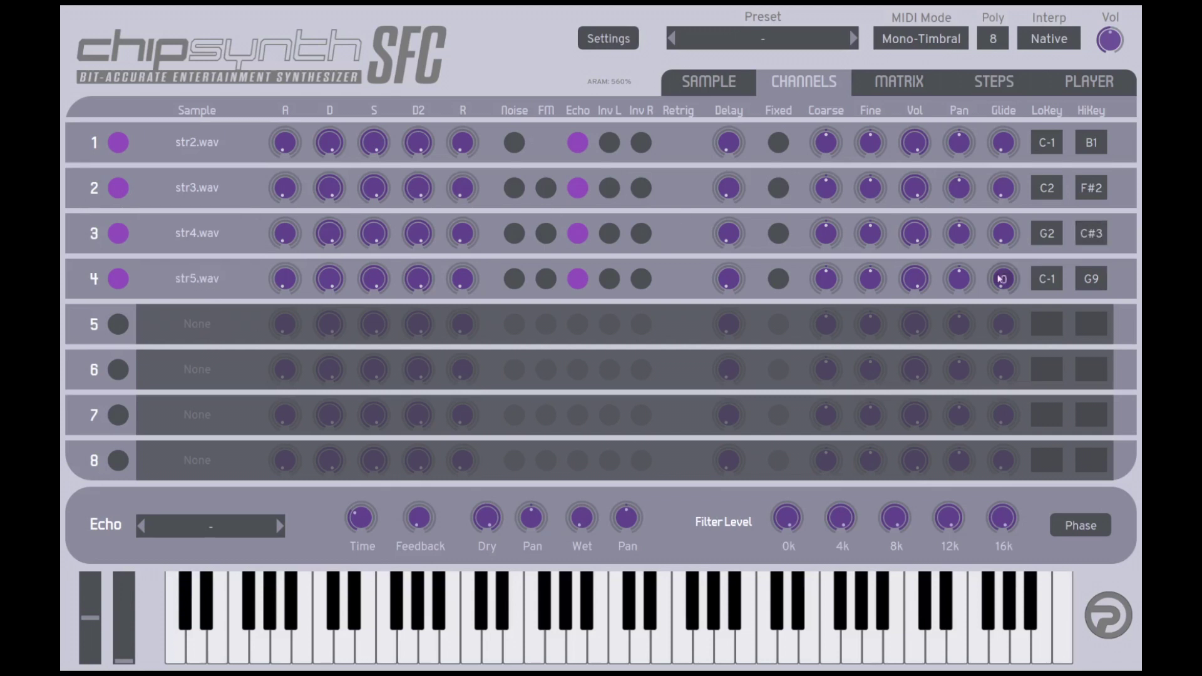
{"action": "double_click", "coordinate": [1097, 236]}
{"action": "double_click", "coordinate": [1043, 278]}
{"action": "type", "text": "50"}
{"action": "key", "text": "Return"}
Audition notes around the boundary between channels 3 and 4 and up into the higher range
{"action": "left_click", "coordinate": [492, 626]}
{"action": "left_click", "coordinate": [534, 635]}
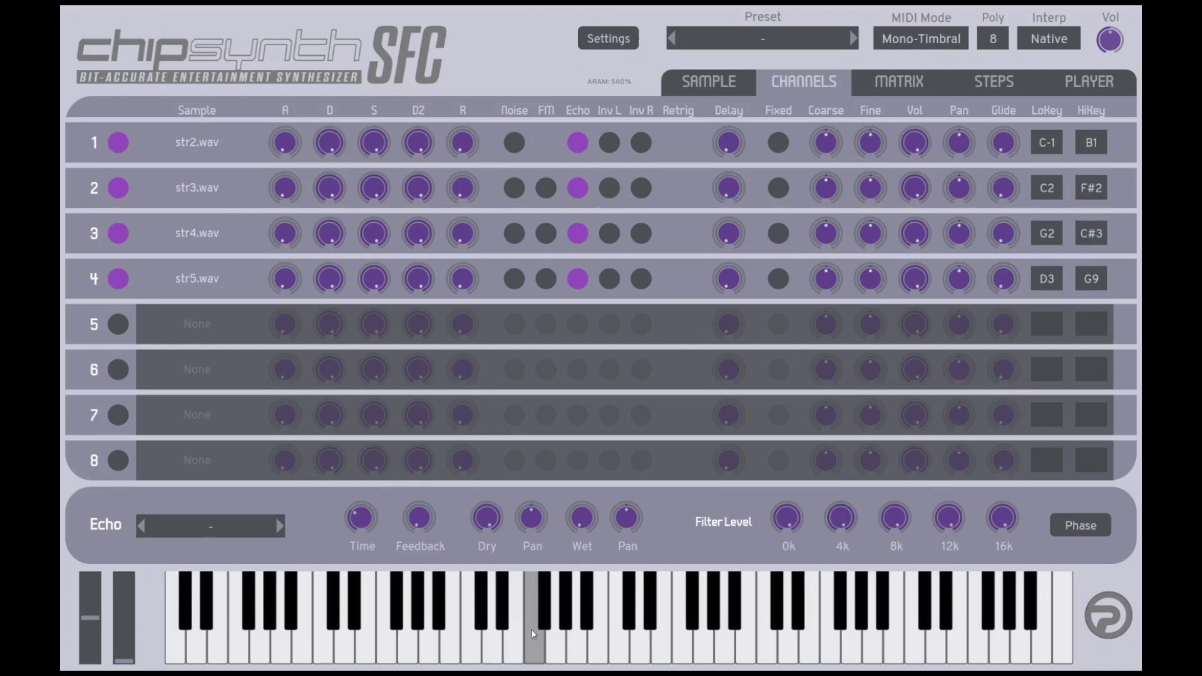
{"action": "left_click", "coordinate": [483, 621]}
{"action": "left_click_drag", "start_coordinate": [487, 619], "coordinate": [760, 624]}
Enable channel 5 with str6.wav and lower the high key of channel 4 to Ab3
{"action": "left_click", "coordinate": [118, 324]}
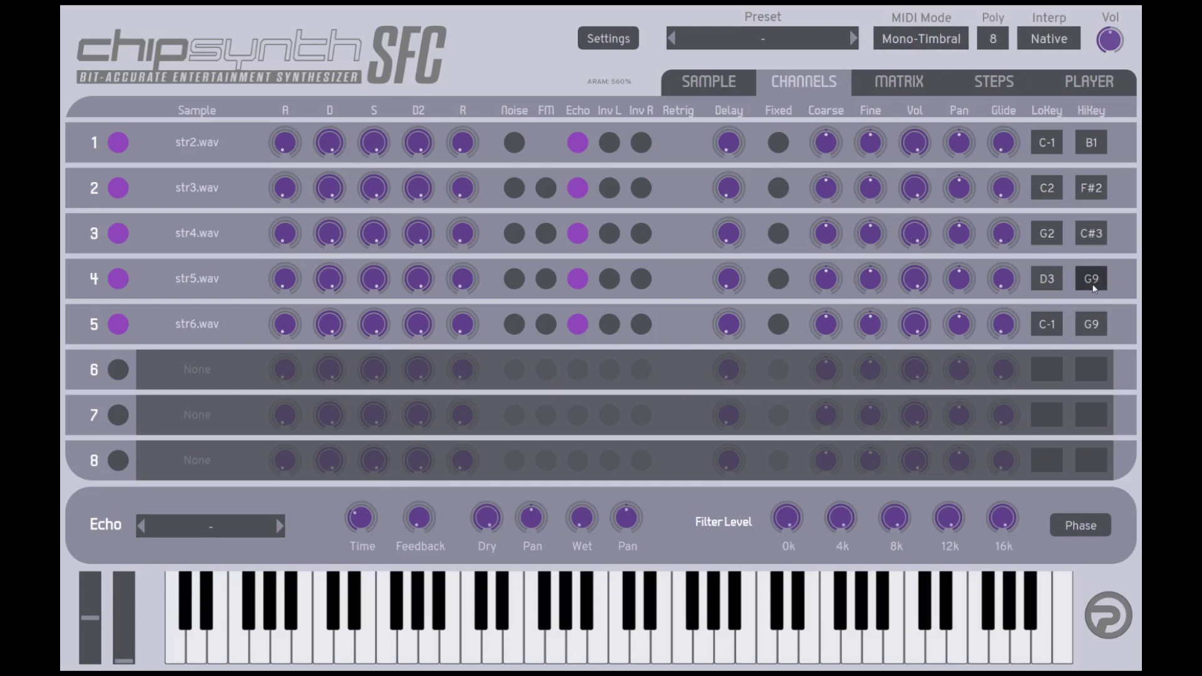
{"action": "scroll", "coordinate": [1094, 288], "scroll_direction": "down", "scroll_amount": 10}
{"action": "scroll", "coordinate": [1094, 288], "scroll_direction": "down", "scroll_amount": 10}
{"action": "scroll", "coordinate": [1093, 288], "scroll_direction": "down", "scroll_amount": 3}
{"action": "scroll", "coordinate": [1094, 288], "scroll_direction": "up", "scroll_amount": 1}
{"action": "scroll", "coordinate": [1094, 288], "scroll_direction": "down", "scroll_amount": 12}
Set the low key of channel 5 to A3 and audition notes up through the middle range
{"action": "double_click", "coordinate": [1042, 328]}
{"action": "type", "text": "57"}
{"action": "key", "text": "Return"}
{"action": "left_click", "coordinate": [402, 613]}
{"action": "left_click_drag", "start_coordinate": [407, 612], "coordinate": [606, 617]}
Try a low key of E4 on channel 5 with a high key of Eb4 on channel 4
{"action": "double_click", "coordinate": [1047, 324]}
{"action": "type", "text": "65"}
{"action": "key", "text": "Return"}
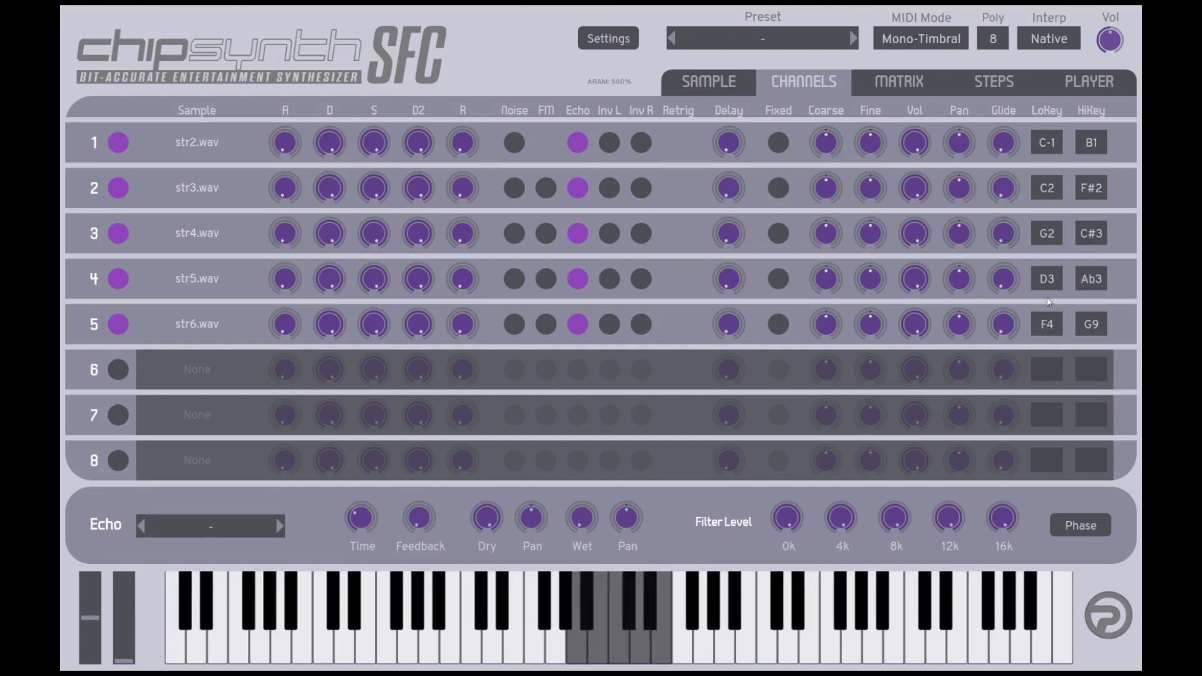
{"action": "scroll", "coordinate": [1052, 326], "scroll_direction": "down", "scroll_amount": 1}
{"action": "scroll", "coordinate": [1076, 284], "scroll_direction": "up", "scroll_amount": 2}
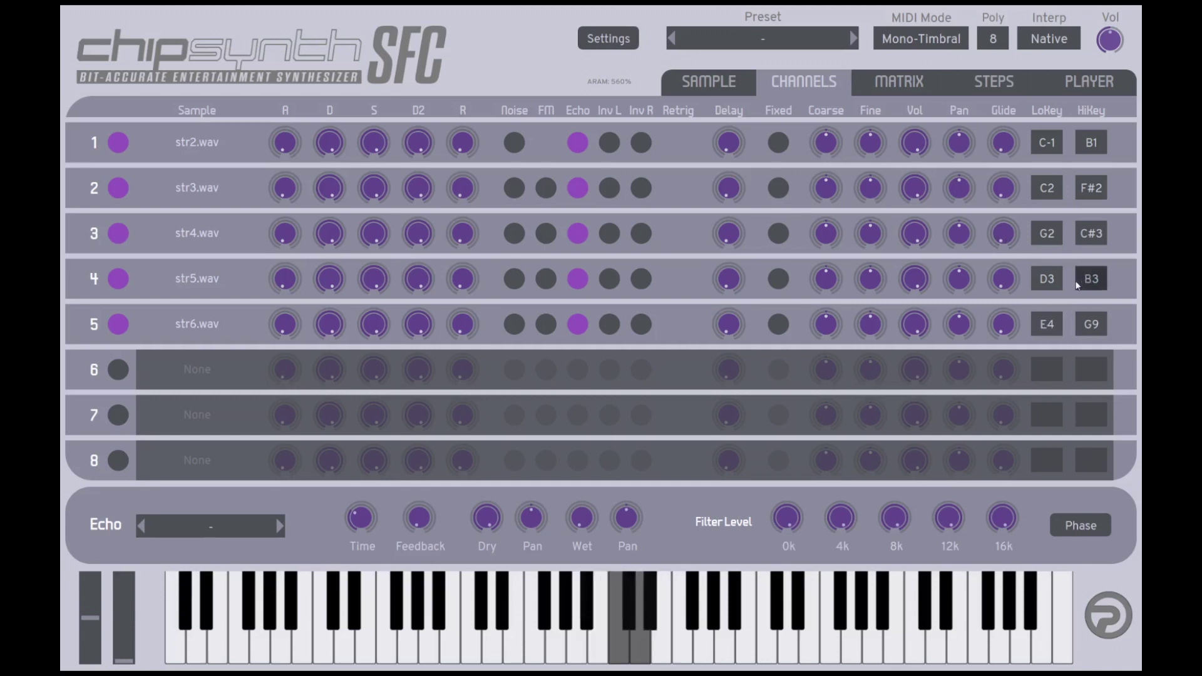
{"action": "scroll", "coordinate": [1095, 280], "scroll_direction": "up", "scroll_amount": 5}
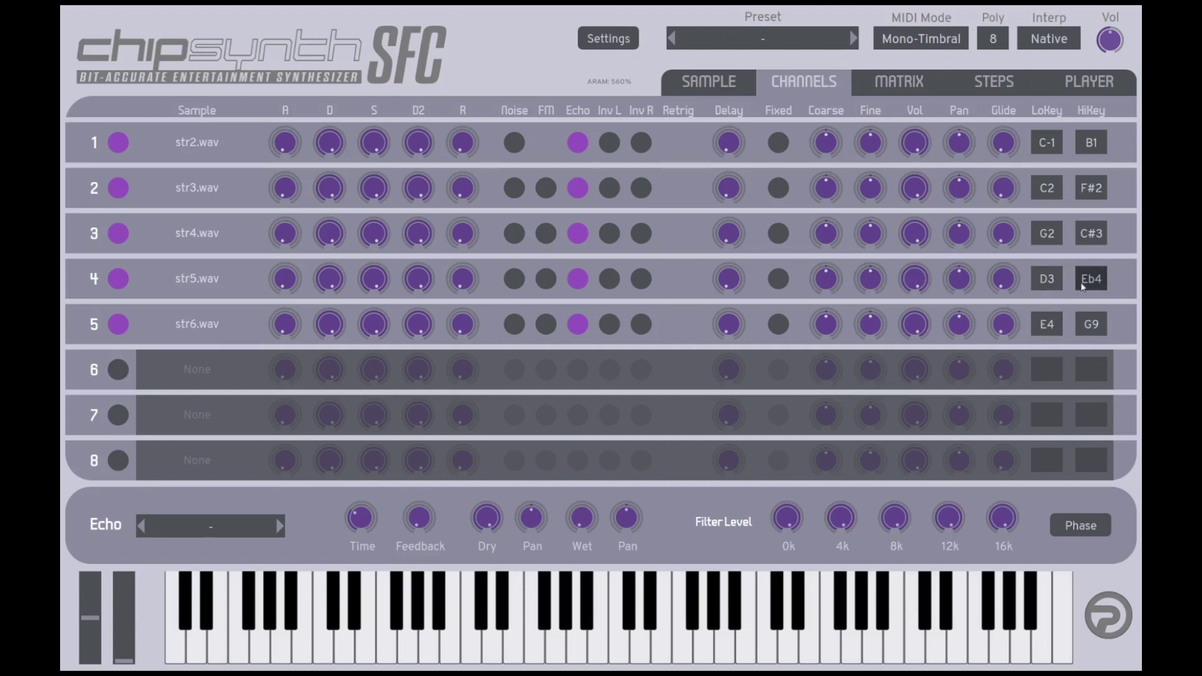
Set the high key of channel 4 to Ab3 and the low key of channel 5 to A3, auditioning the transition
{"action": "scroll", "coordinate": [1086, 287], "scroll_direction": "down", "scroll_amount": 6}
{"action": "scroll", "coordinate": [1087, 286], "scroll_direction": "down", "scroll_amount": 1}
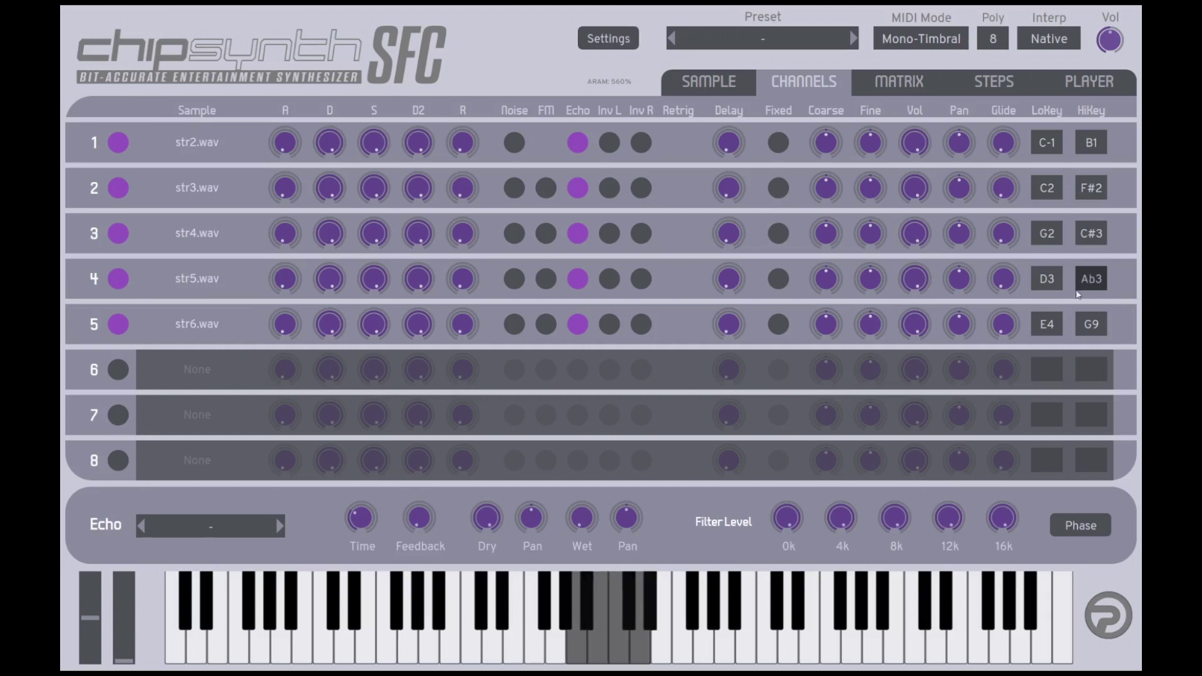
{"action": "scroll", "coordinate": [1048, 328], "scroll_direction": "up", "scroll_amount": 4}
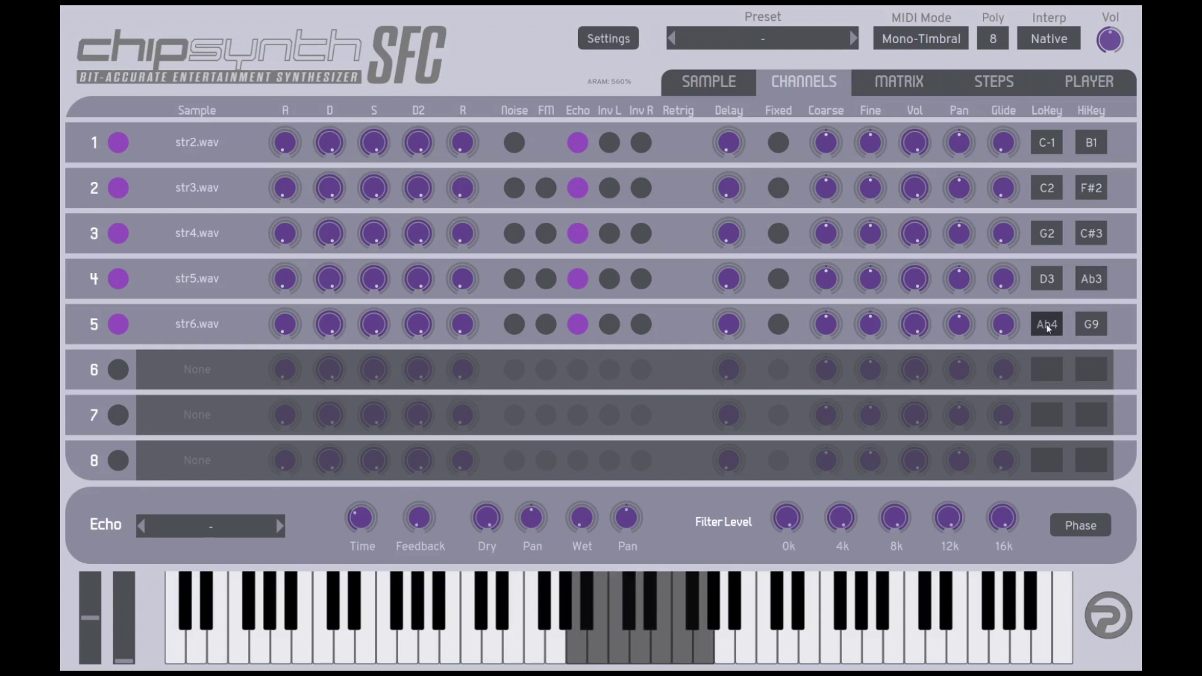
{"action": "scroll", "coordinate": [1048, 328], "scroll_direction": "down", "scroll_amount": 12}
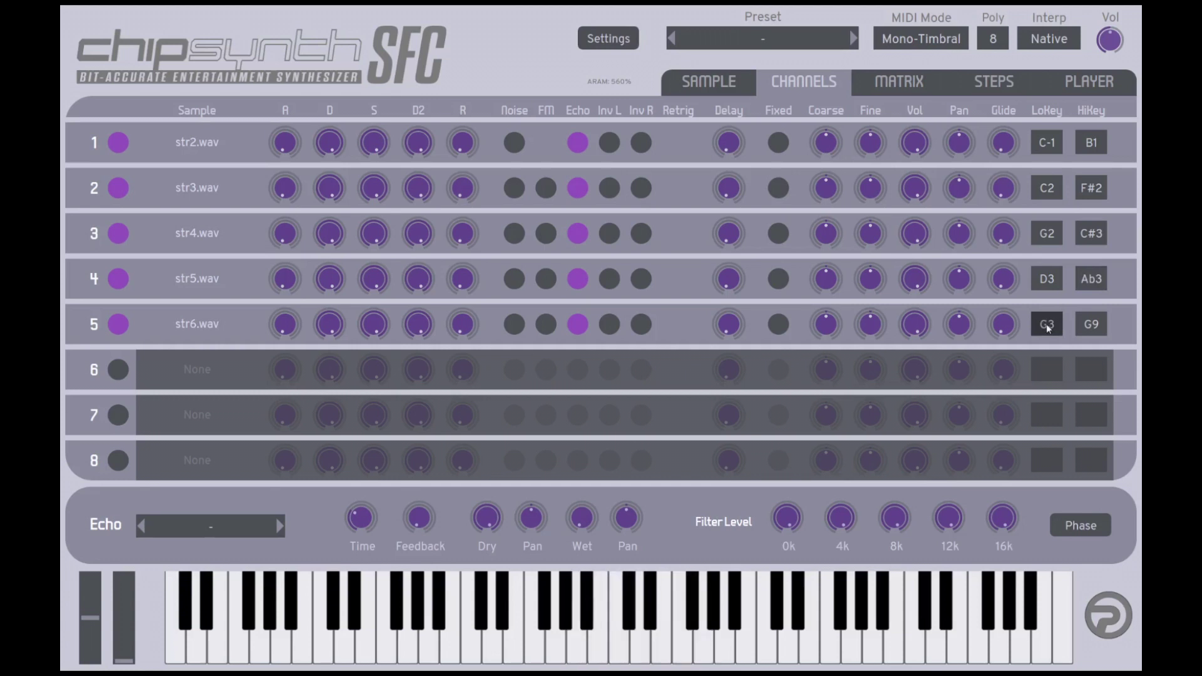
{"action": "scroll", "coordinate": [1048, 328], "scroll_direction": "up", "scroll_amount": 1}
{"action": "left_click_drag", "start_coordinate": [404, 625], "coordinate": [725, 626]}
Audition the upper notes of channel 5 with channel 6 switched off
{"action": "left_click", "coordinate": [119, 370]}
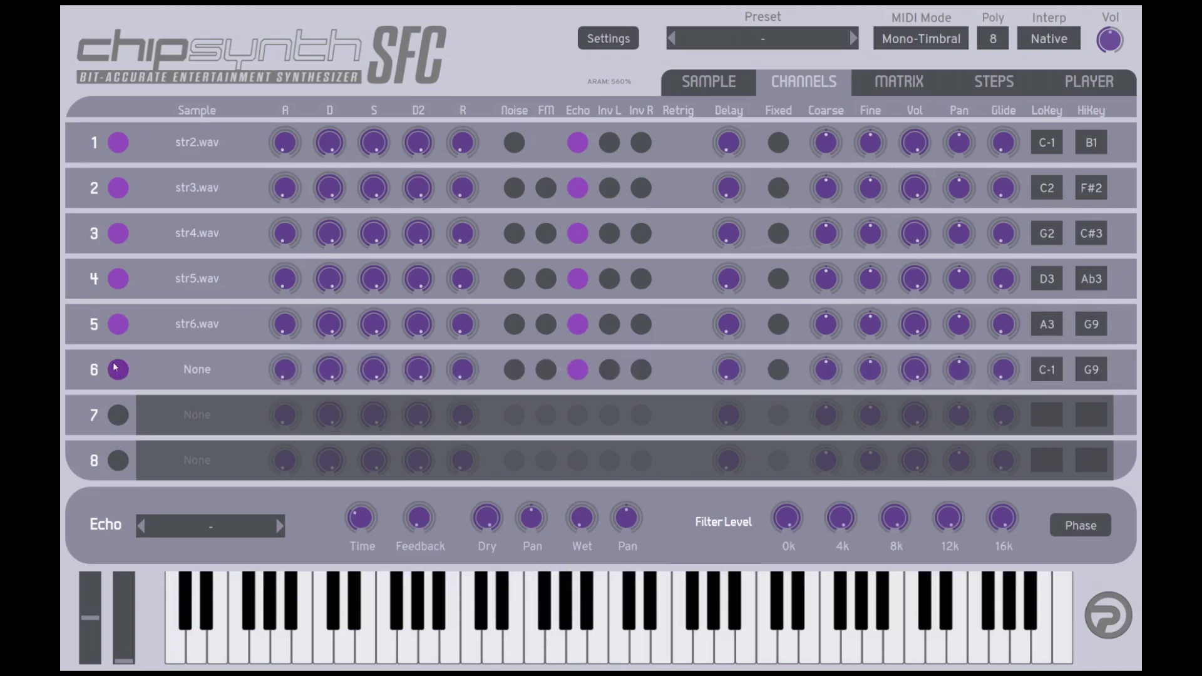
{"action": "left_click", "coordinate": [116, 368]}
{"action": "left_click", "coordinate": [620, 647]}
{"action": "left_click_drag", "start_coordinate": [703, 642], "coordinate": [577, 630]}
{"action": "left_click", "coordinate": [744, 622]}
{"action": "left_click", "coordinate": [704, 651]}
{"action": "left_click", "coordinate": [696, 651]}
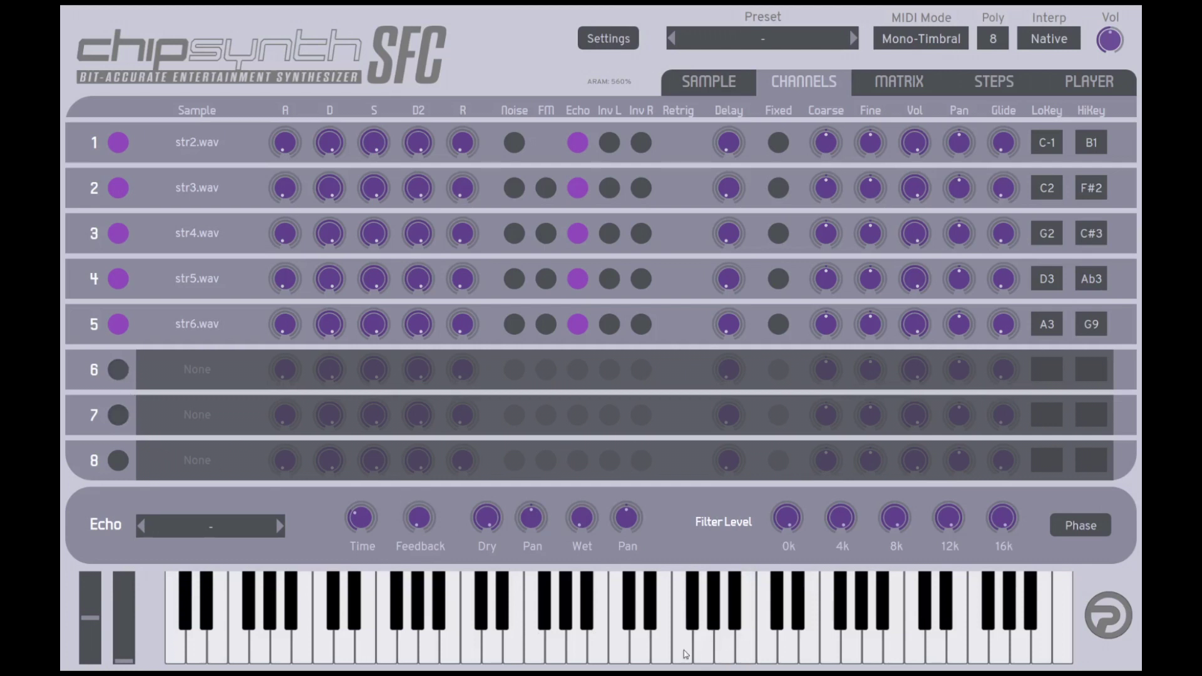
{"action": "left_click", "coordinate": [702, 643]}
Enable channel 6 and set its low key to E4
{"action": "left_click", "coordinate": [118, 370]}
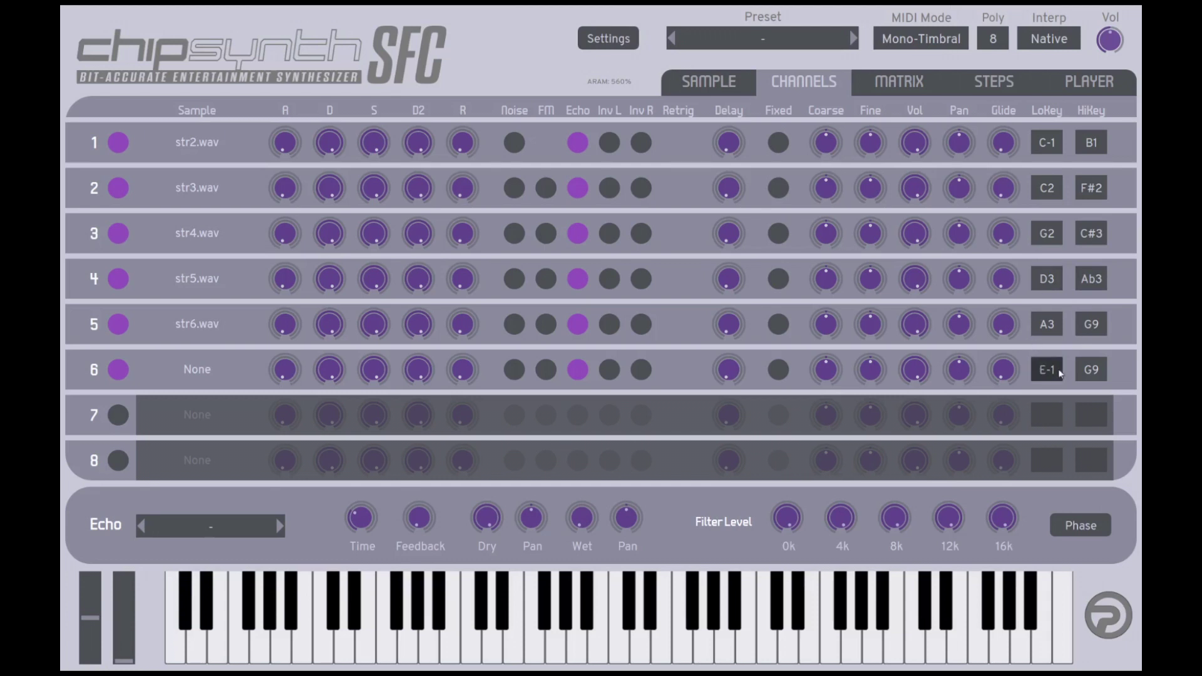
{"action": "scroll", "coordinate": [1059, 370], "scroll_direction": "up", "scroll_amount": 17}
{"action": "left_click_drag", "start_coordinate": [1047, 363], "coordinate": [1047, 354]}
{"action": "double_click", "coordinate": [1047, 325]}
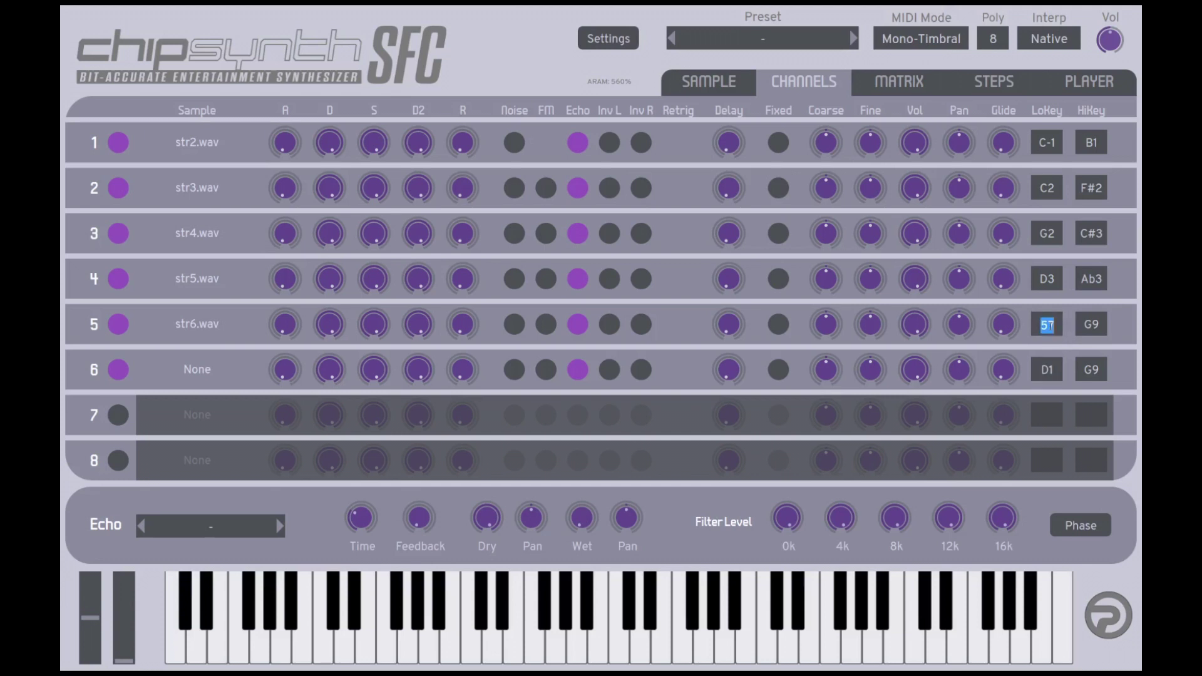
{"action": "double_click", "coordinate": [1047, 369]}
{"action": "key", "text": "Return"}
{"action": "scroll", "coordinate": [1045, 370], "scroll_direction": "down", "scroll_amount": 1}
Set the high key of channel 5 to Eb4 and assign str7.wav to channel 6
{"action": "double_click", "coordinate": [1091, 325]}
{"action": "type", "text": "63"}
{"action": "key", "text": "Return"}
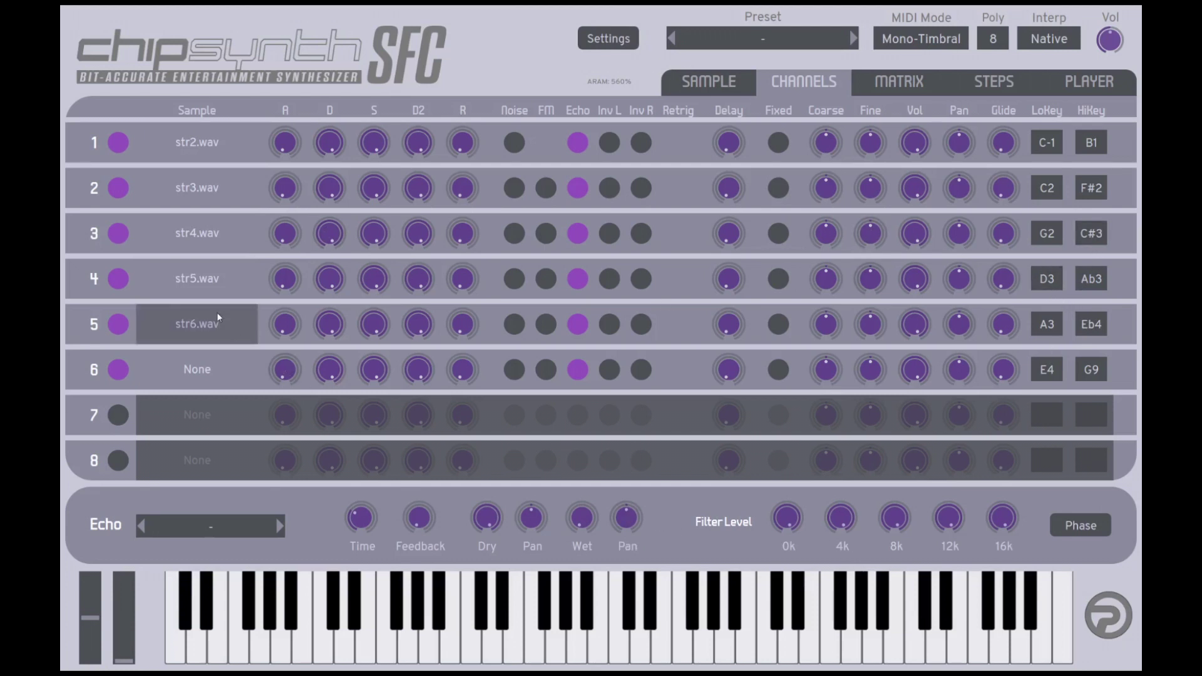
{"action": "left_click", "coordinate": [206, 475]}
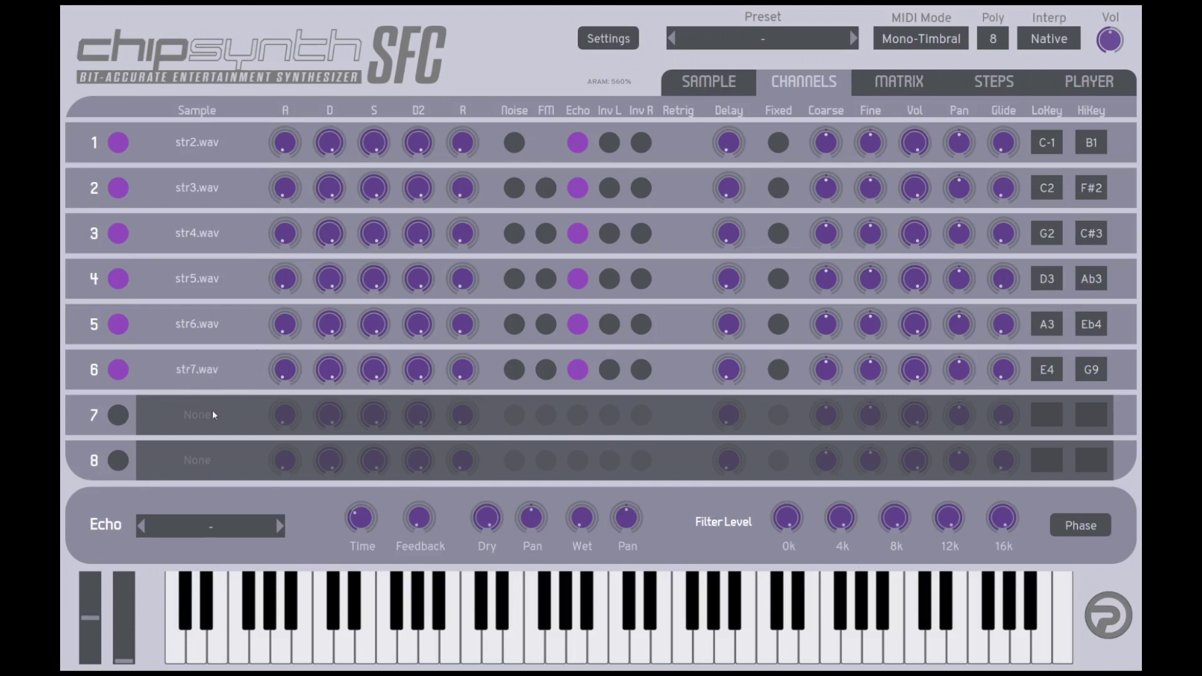
Enable channel 7 and assign str8.wav to it, auditioning the upper notes
{"action": "left_click", "coordinate": [127, 418]}
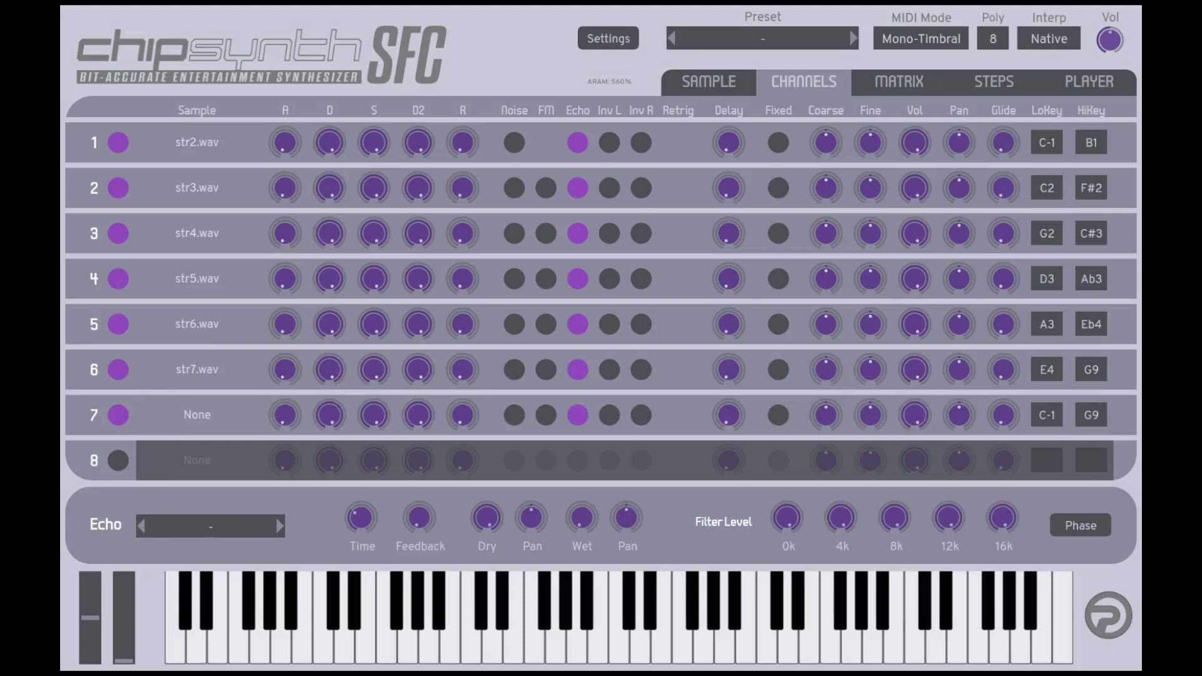
{"action": "left_click_drag", "start_coordinate": [788, 651], "coordinate": [686, 660]}
{"action": "left_click_drag", "start_coordinate": [676, 631], "coordinate": [676, 626]}
{"action": "left_click", "coordinate": [220, 525]}
Set the low key of channel 7 to B4
{"action": "scroll", "coordinate": [1043, 418], "scroll_direction": "up", "scroll_amount": 16}
{"action": "double_click", "coordinate": [1040, 417]}
{"action": "type", "text": "68"}
{"action": "key", "text": "Return"}
{"action": "scroll", "coordinate": [1056, 415], "scroll_direction": "up", "scroll_amount": 1}
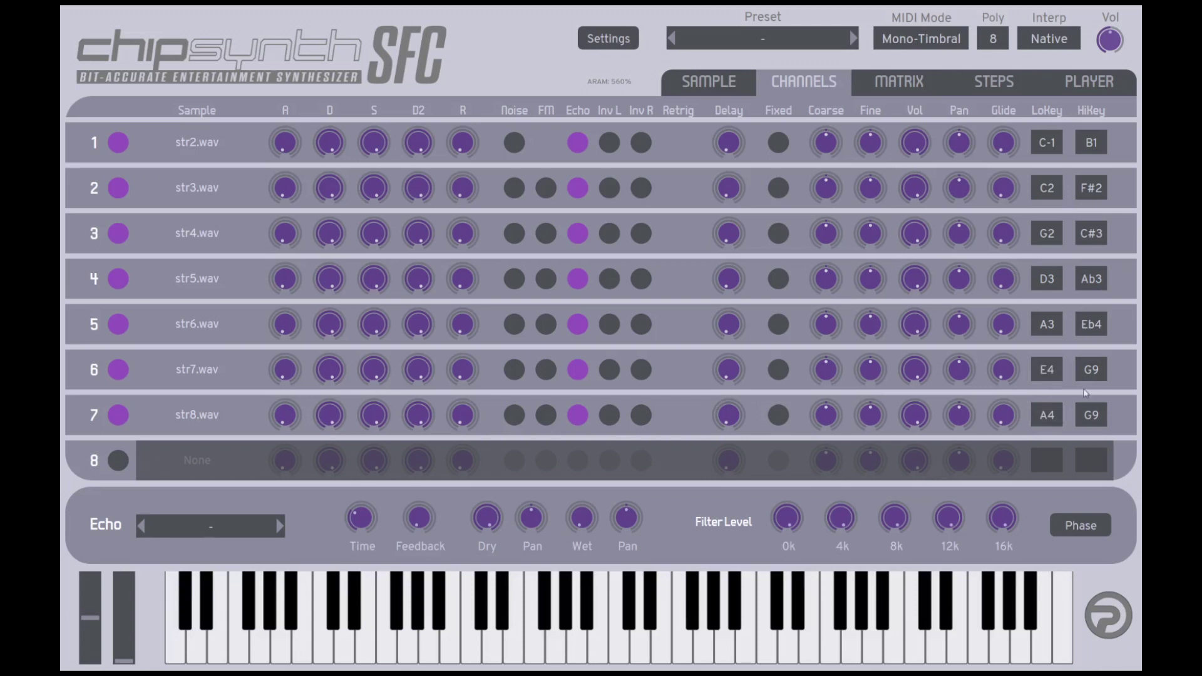
{"action": "double_click", "coordinate": [1047, 424]}
{"action": "type", "text": "71"}
{"action": "key", "text": "Return"}
Set the high key of channel 6 to Bb4 and audition notes around its boundary with channel 7
{"action": "double_click", "coordinate": [1092, 370]}
{"action": "type", "text": "70"}
{"action": "key", "text": "Return"}
{"action": "left_click_drag", "start_coordinate": [792, 663], "coordinate": [754, 658]}
{"action": "left_click", "coordinate": [713, 659]}
{"action": "left_click", "coordinate": [745, 661]}
{"action": "left_click", "coordinate": [783, 644]}
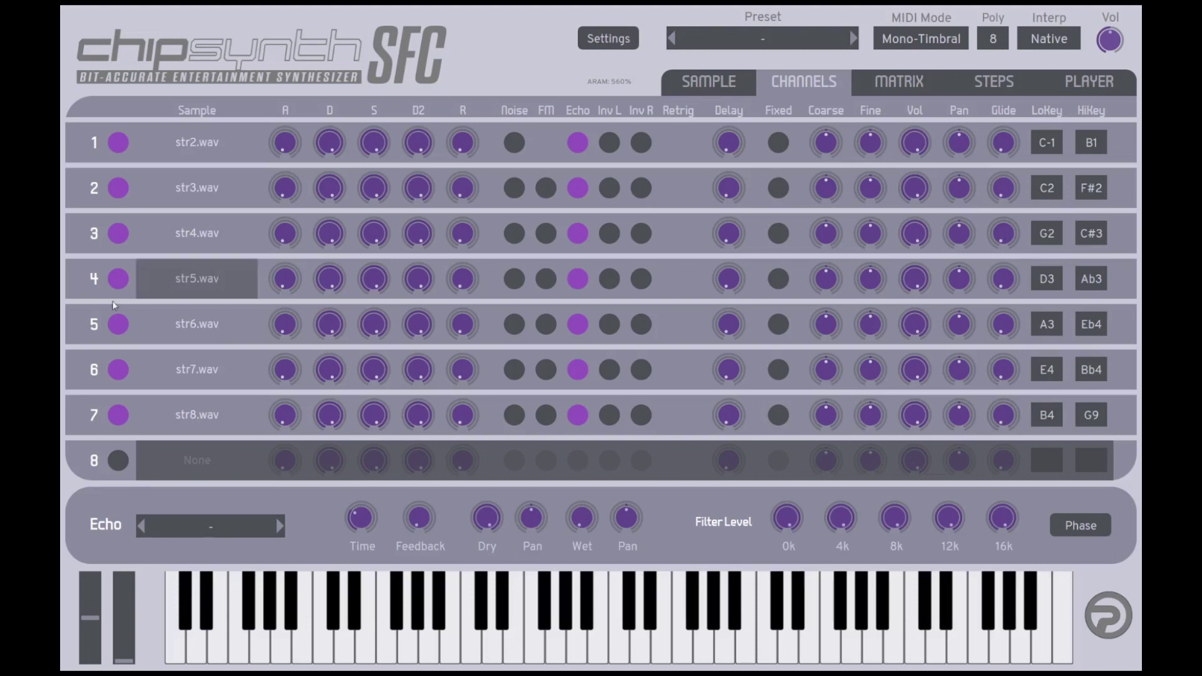
Enable channel 8 with str9.wav and set its low key to F#5
{"action": "left_click", "coordinate": [118, 461]}
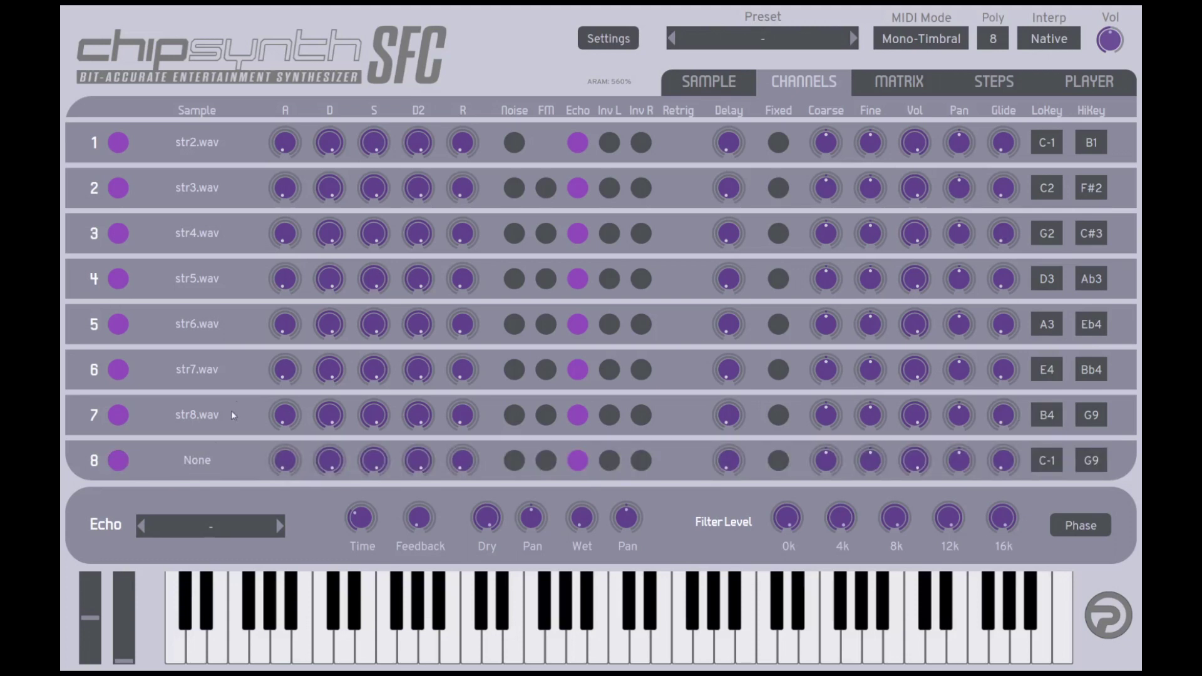
{"action": "left_click", "coordinate": [244, 383]}
{"action": "scroll", "coordinate": [1050, 466], "scroll_direction": "up", "scroll_amount": 2}
{"action": "double_click", "coordinate": [1047, 421]}
{"action": "double_click", "coordinate": [1042, 467]}
{"action": "type", "text": "75"}
{"action": "key", "text": "Return"}
{"action": "scroll", "coordinate": [1043, 465], "scroll_direction": "up", "scroll_amount": 1}
{"action": "scroll", "coordinate": [1046, 468], "scroll_direction": "up", "scroll_amount": 1}
{"action": "double_click", "coordinate": [1050, 466]}
Set the high key of channel 7 to F5 and audition a run of notes up the keyboard
{"action": "double_click", "coordinate": [1094, 421]}
{"action": "type", "text": "77"}
{"action": "key", "text": "Return"}
{"action": "left_click_drag", "start_coordinate": [525, 607], "coordinate": [726, 611]}
Set the release of all eight channels to 5
{"action": "left_click", "coordinate": [707, 83]}
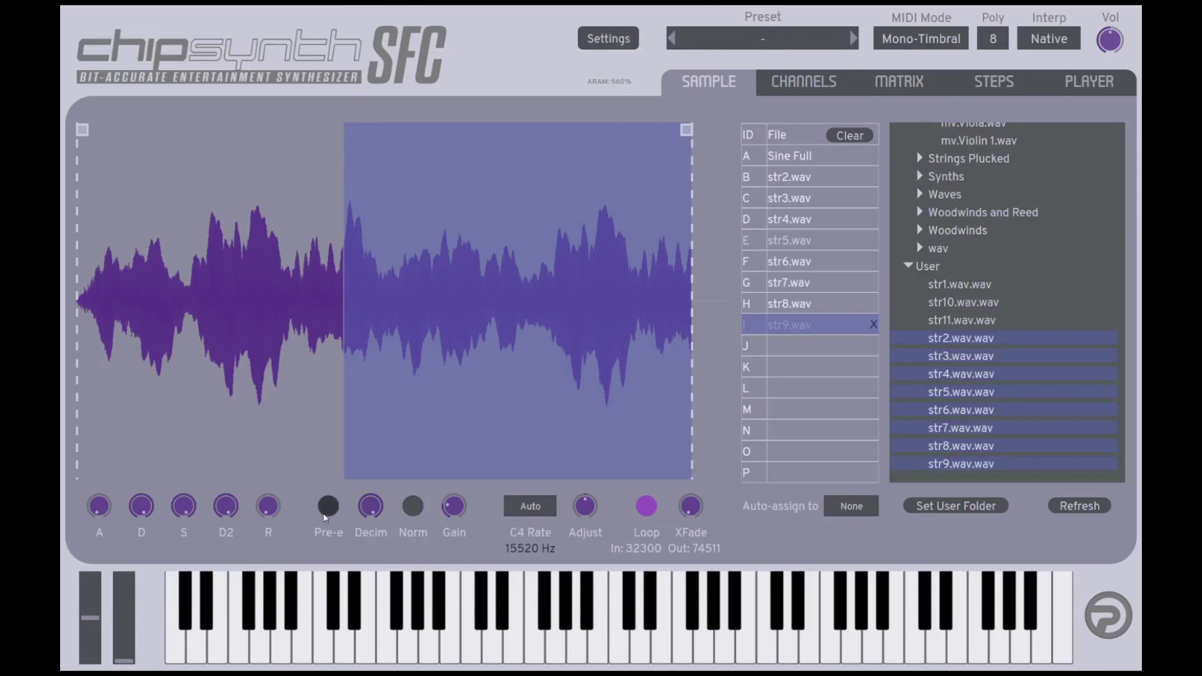
{"action": "left_click", "coordinate": [838, 85]}
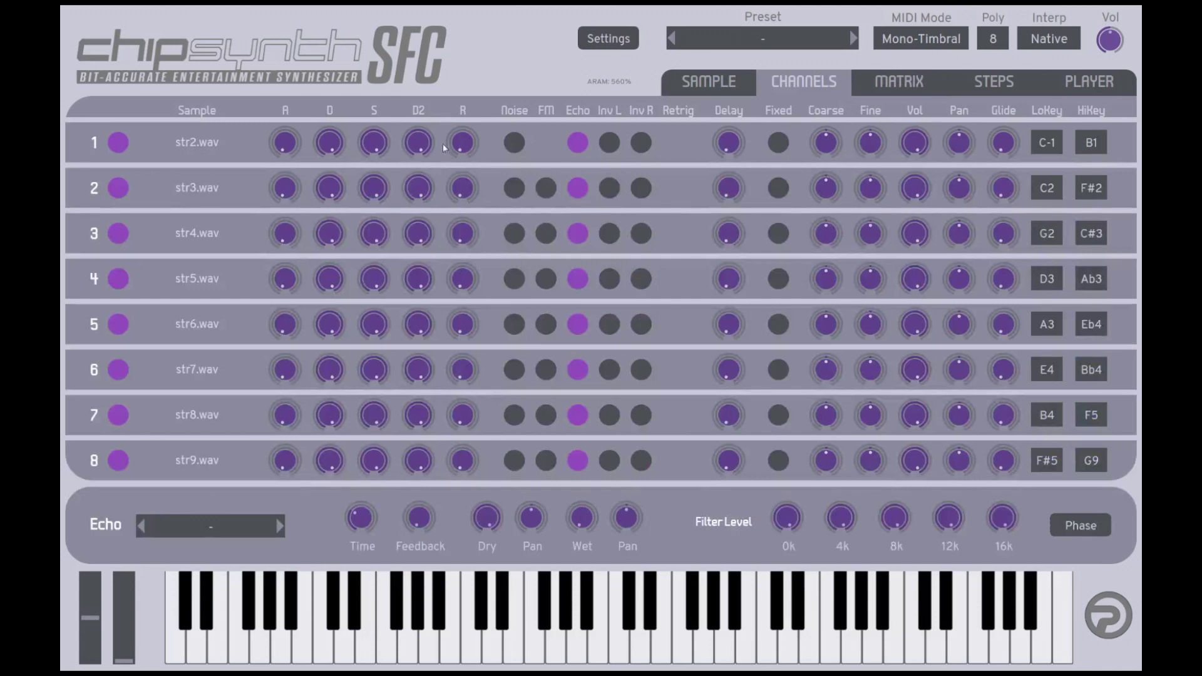
{"action": "double_click", "coordinate": [465, 148]}
{"action": "double_click", "coordinate": [463, 187]}
{"action": "type", "text": "0"}
{"action": "key", "text": "BackSpace"}
{"action": "type", "text": "5"}
{"action": "double_click", "coordinate": [462, 233]}
{"action": "type", "text": "5"}
{"action": "double_click", "coordinate": [471, 279]}
{"action": "double_click", "coordinate": [462, 324]}
{"action": "double_click", "coordinate": [462, 370]}
{"action": "double_click", "coordinate": [462, 415]}
{"action": "double_click", "coordinate": [462, 460]}
{"action": "type", "text": "5"}
Apply the FF4 Regular echo preset and audition the full instrument across the keyboard
{"action": "double_click", "coordinate": [826, 369]}
{"action": "mouse_move", "coordinate": [789, 648]}
{"action": "left_mouse_down"}
{"action": "mouse_move", "coordinate": [704, 645]}
{"action": "mouse_move", "coordinate": [649, 613]}
{"action": "mouse_move", "coordinate": [814, 643]}
{"action": "mouse_move", "coordinate": [788, 641]}
{"action": "left_mouse_up"}
{"action": "left_click", "coordinate": [494, 658]}
{"action": "left_click", "coordinate": [611, 637]}
{"action": "left_click_drag", "start_coordinate": [610, 637], "coordinate": [776, 645]}
{"action": "left_click", "coordinate": [726, 652]}
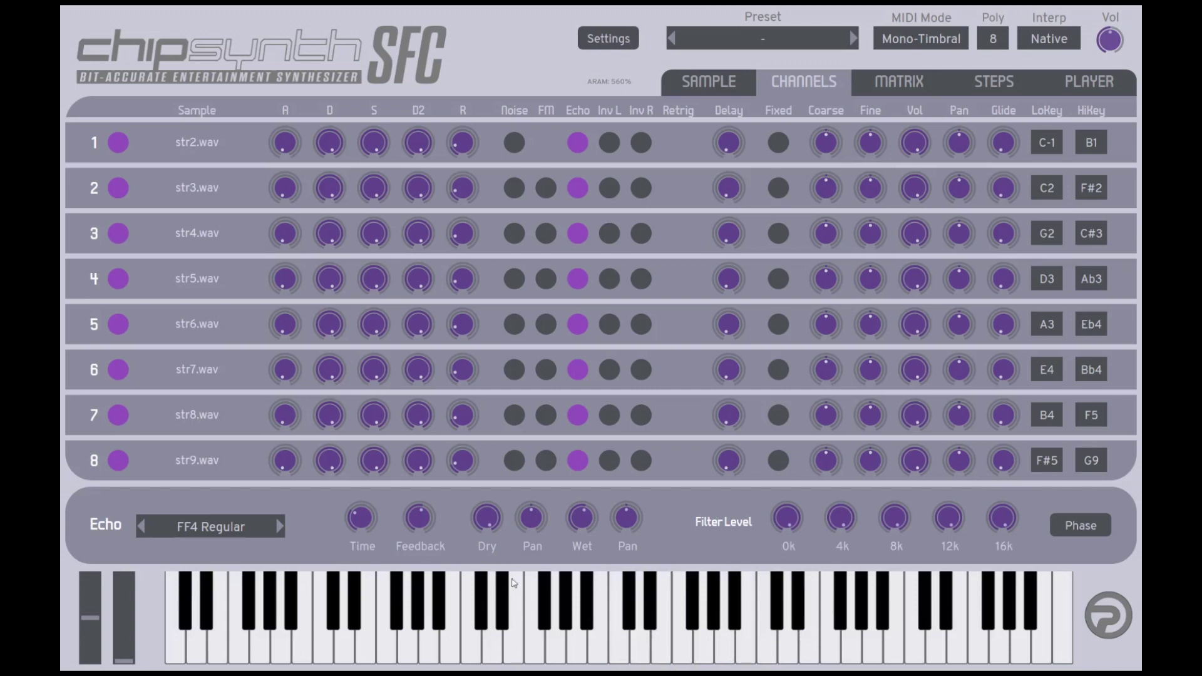
{"action": "left_click_drag", "start_coordinate": [470, 654], "coordinate": [807, 643]}
{"action": "mouse_move", "coordinate": [474, 248]}
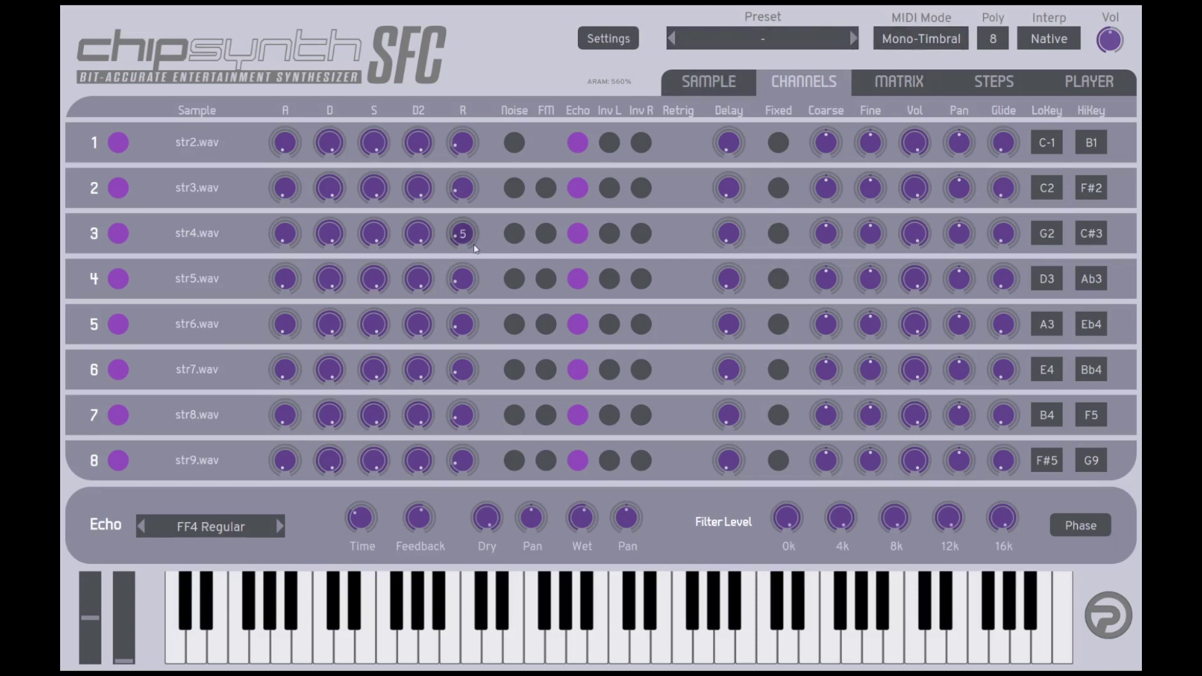